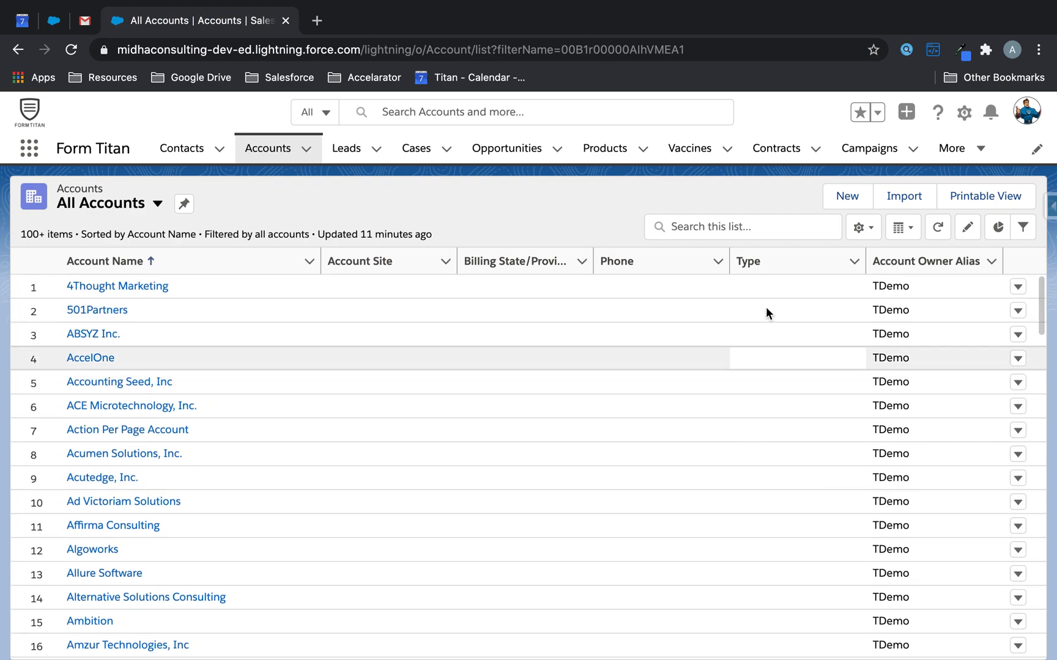
# Examine the Type values in the Salesforce All Accounts list, down to Burlington Textiles Corp of America
pyautogui.scroll(-15, 748, 377)
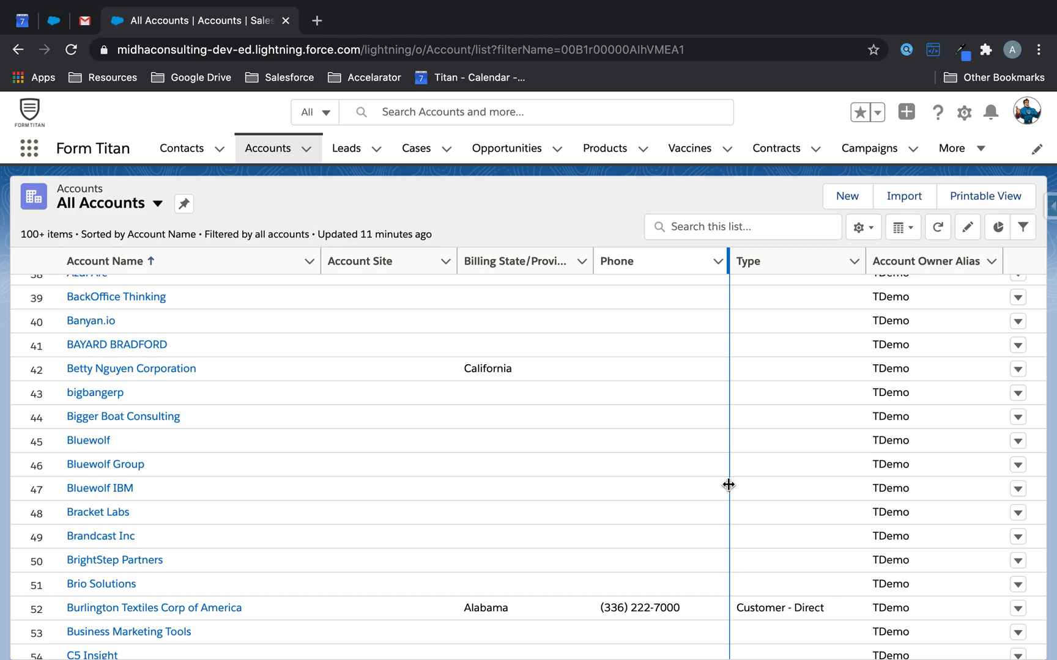
pyautogui.doubleClick(766, 607)
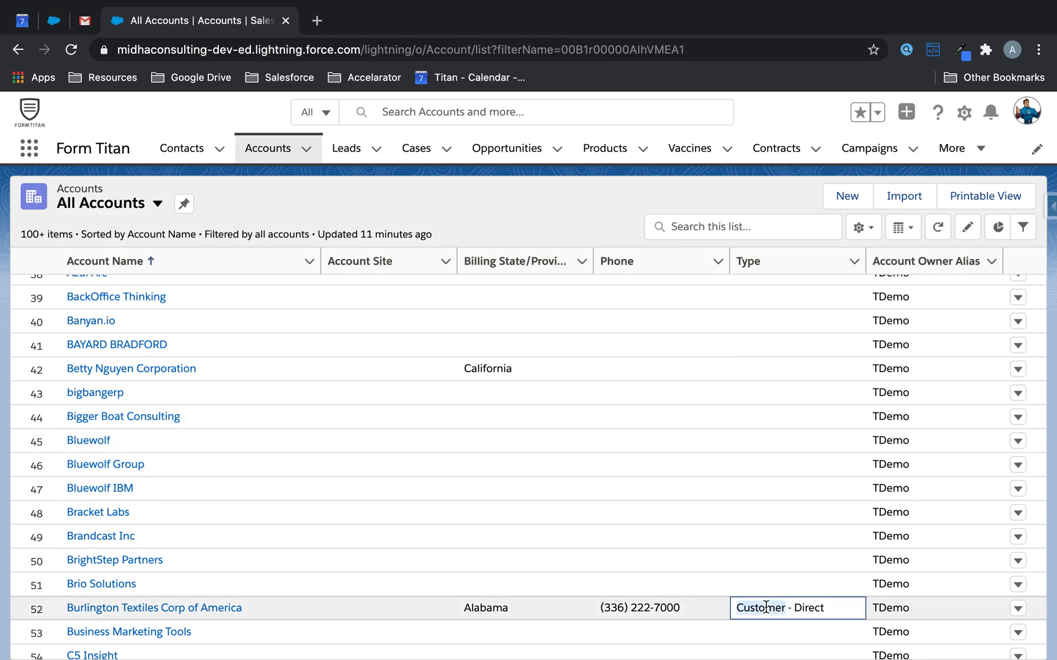
# Switch to the Word document and start a new FormTitan table based on the Account object
pyautogui.hotkey('ctrl', 'Left')
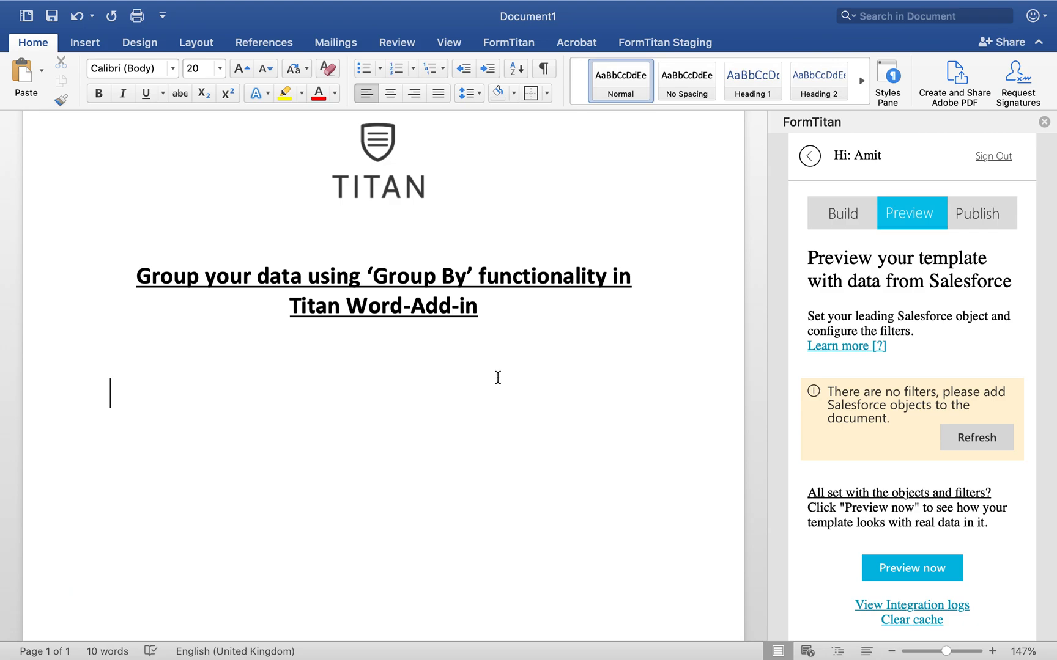
pyautogui.click(100, 44)
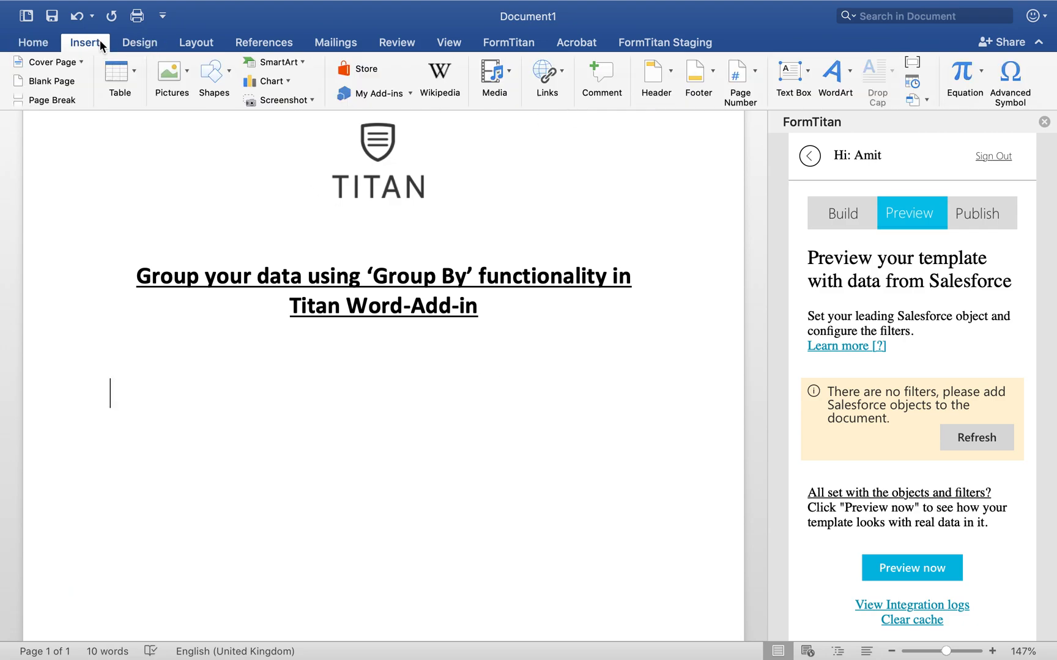
pyautogui.click(618, 44)
pyautogui.click(129, 83)
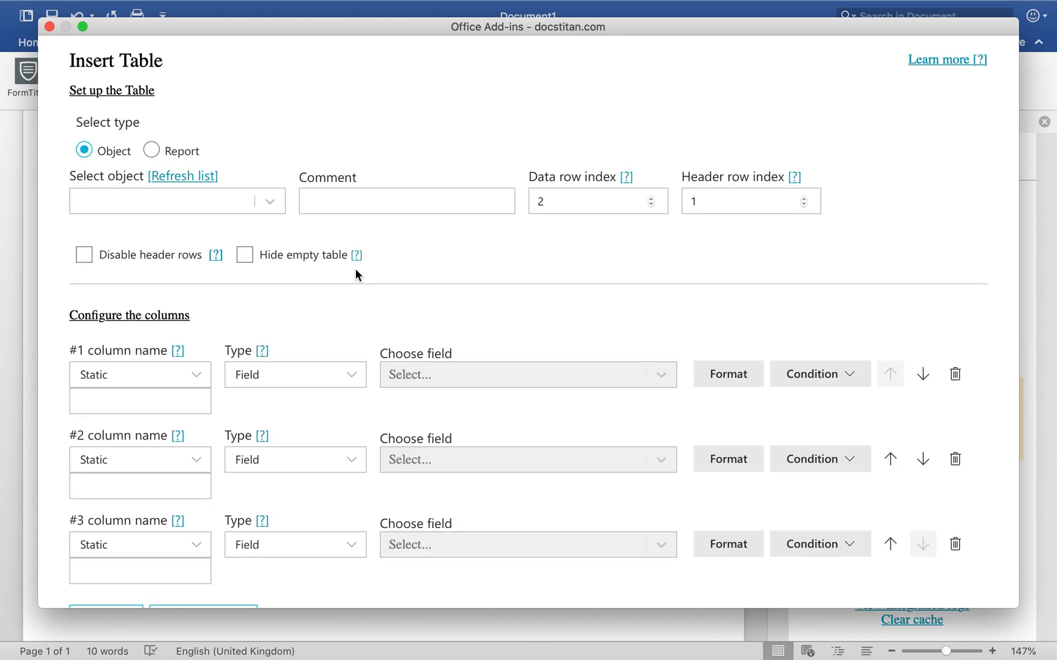
pyautogui.click(231, 206)
pyautogui.click(151, 321)
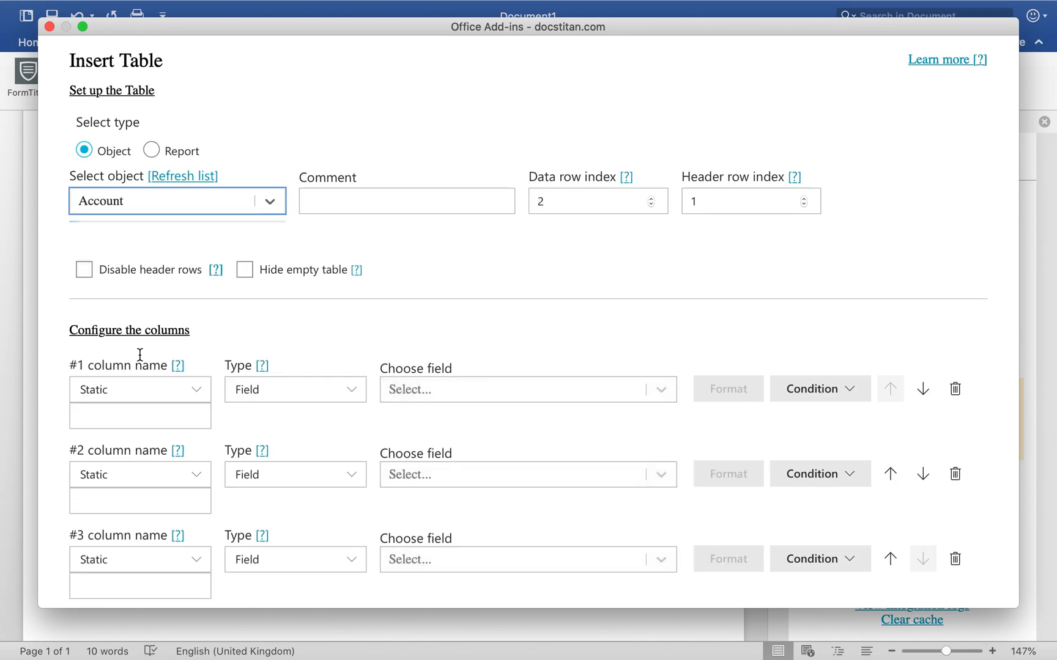
# Name the three table columns Account Name, Account Number and Account Type
pyautogui.click(147, 393)
pyautogui.write('Account Name')
pyautogui.click(144, 481)
pyautogui.write('Account')
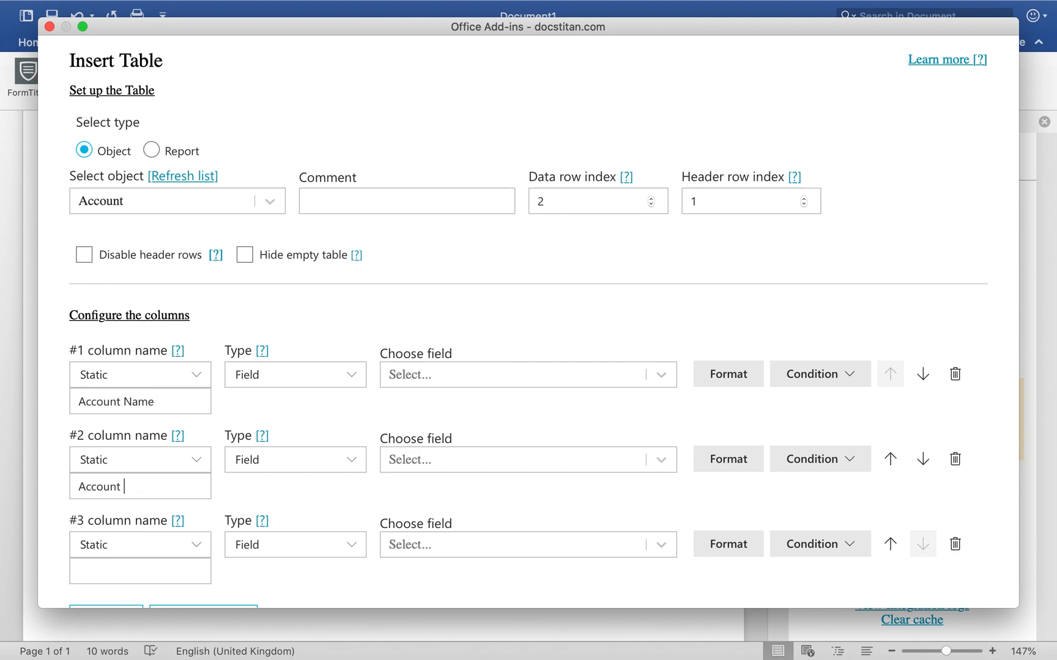
pyautogui.write(' Ty')
pyautogui.press('BackSpace')
pyautogui.press('BackSpace')
pyautogui.write('Number')
pyautogui.scroll(-3, 68, 477)
pyautogui.click(82, 490)
pyautogui.write('Account Ty')
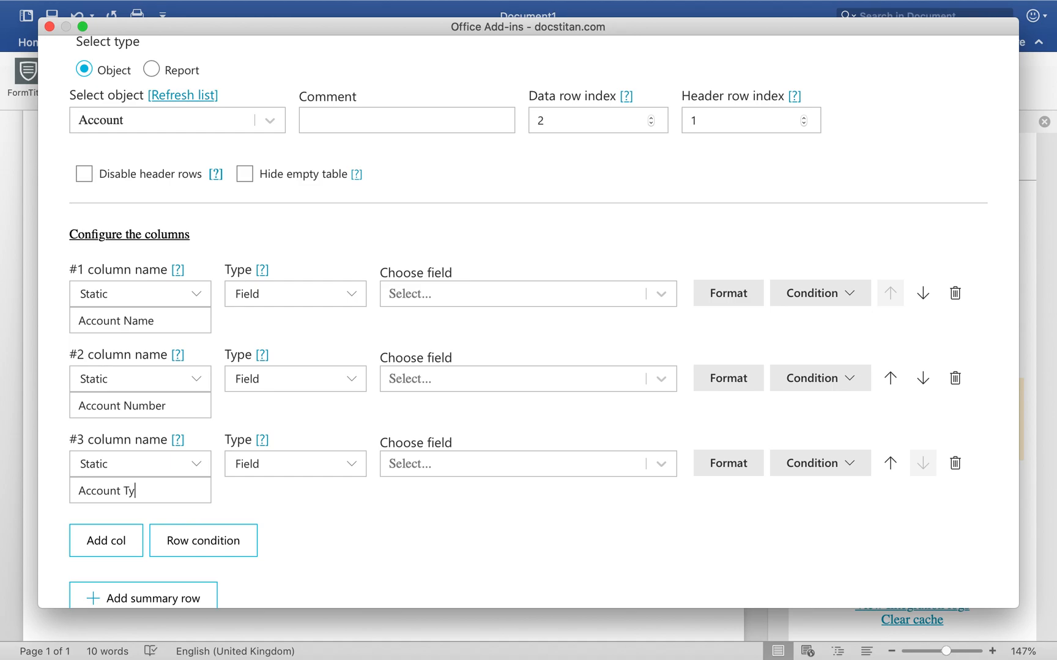
# Map the columns to the Account Name, Account Number and Account Type fields, and insert the table into the document
pyautogui.click(433, 292)
pyautogui.write('name')
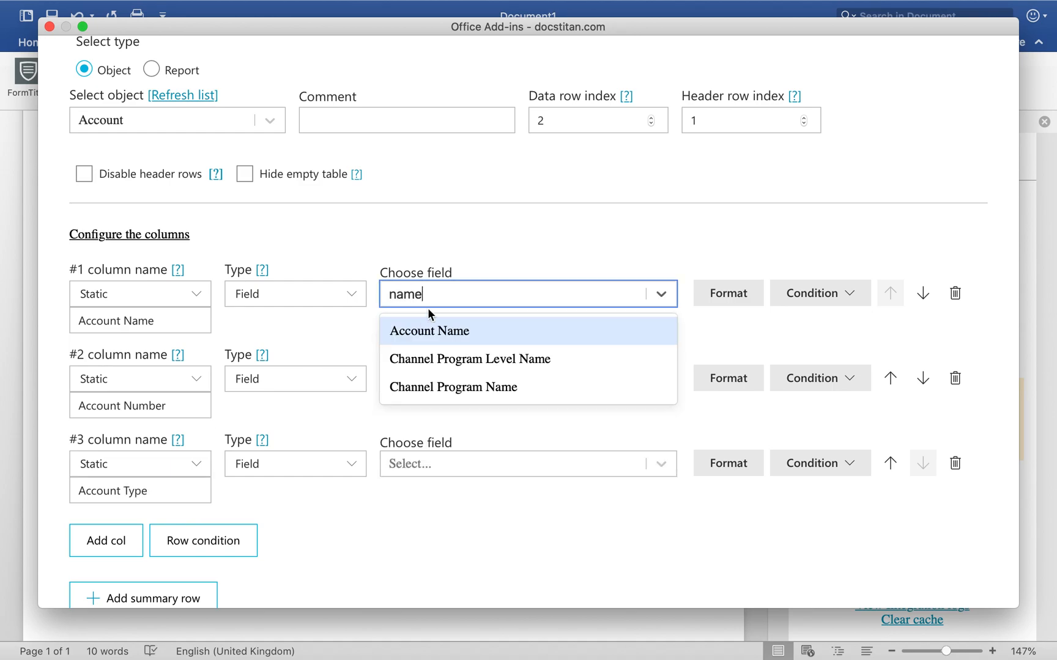
pyautogui.click(414, 332)
pyautogui.click(443, 380)
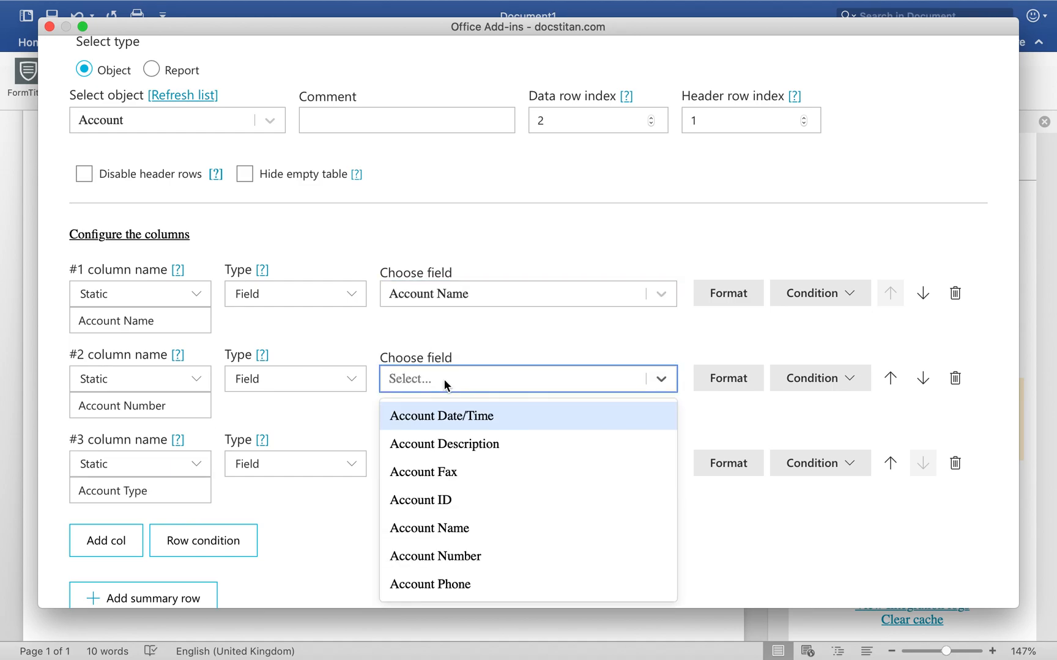
pyautogui.write('number')
pyautogui.click(439, 416)
pyautogui.click(448, 468)
pyautogui.write('type')
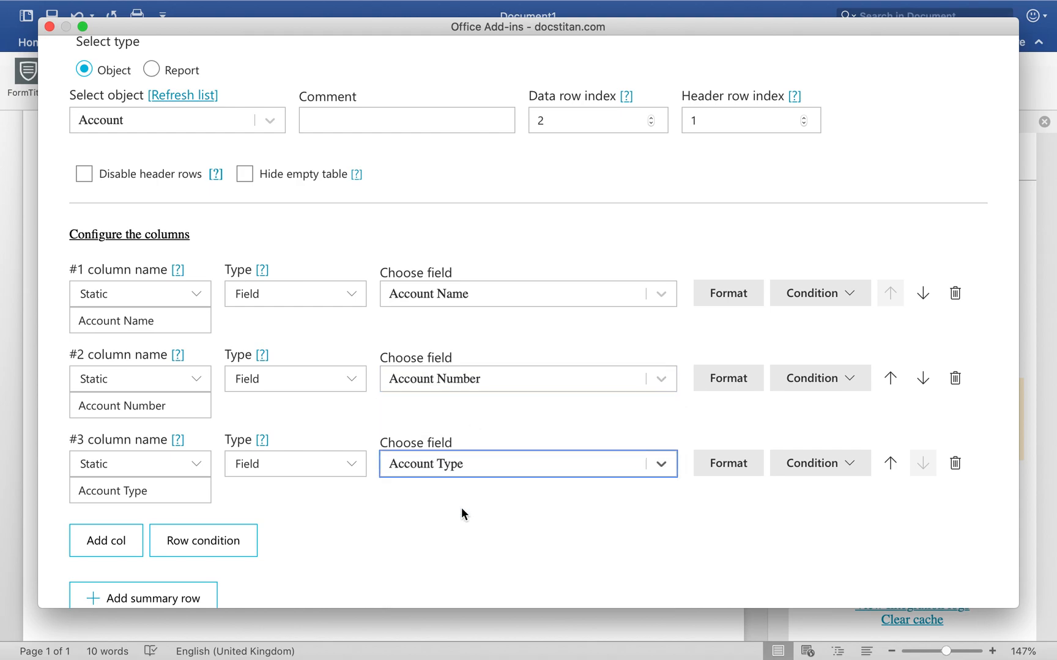
pyautogui.click(463, 503)
pyautogui.scroll(-5, 472, 542)
pyautogui.click(505, 581)
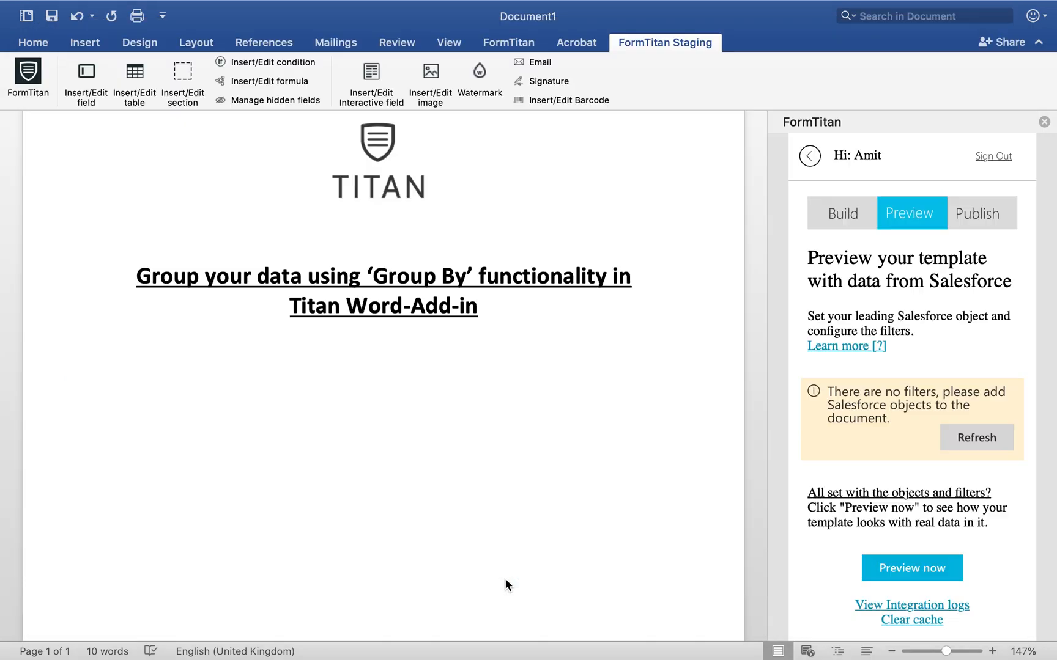
# Refresh the template's object list and save an Account filter with the condition Account Type Is not empty
pyautogui.click(982, 439)
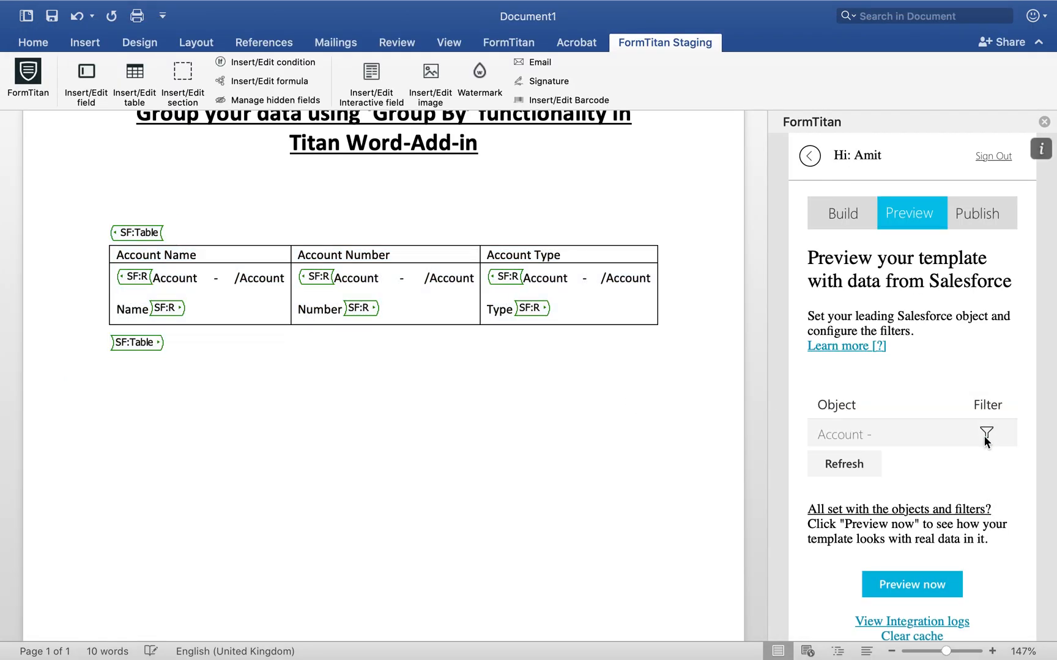
pyautogui.click(984, 435)
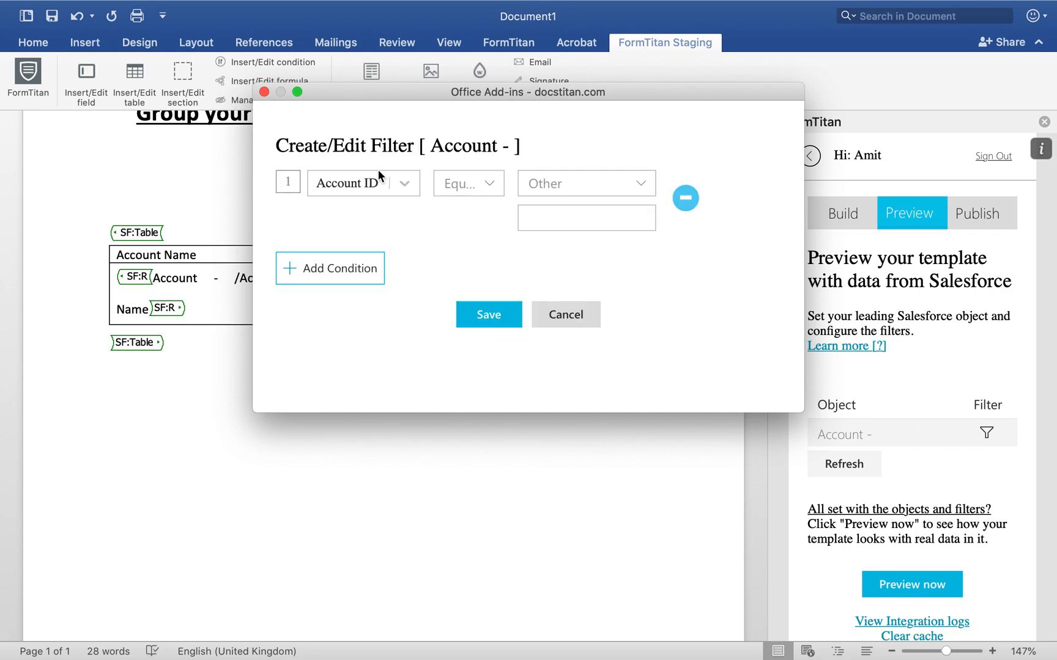
pyautogui.click(380, 178)
pyautogui.write('type')
pyautogui.click(394, 223)
pyautogui.moveTo(803, 217); pyautogui.dragTo(1037, 217)
pyautogui.click(544, 183)
pyautogui.scroll(-3, 648, 349)
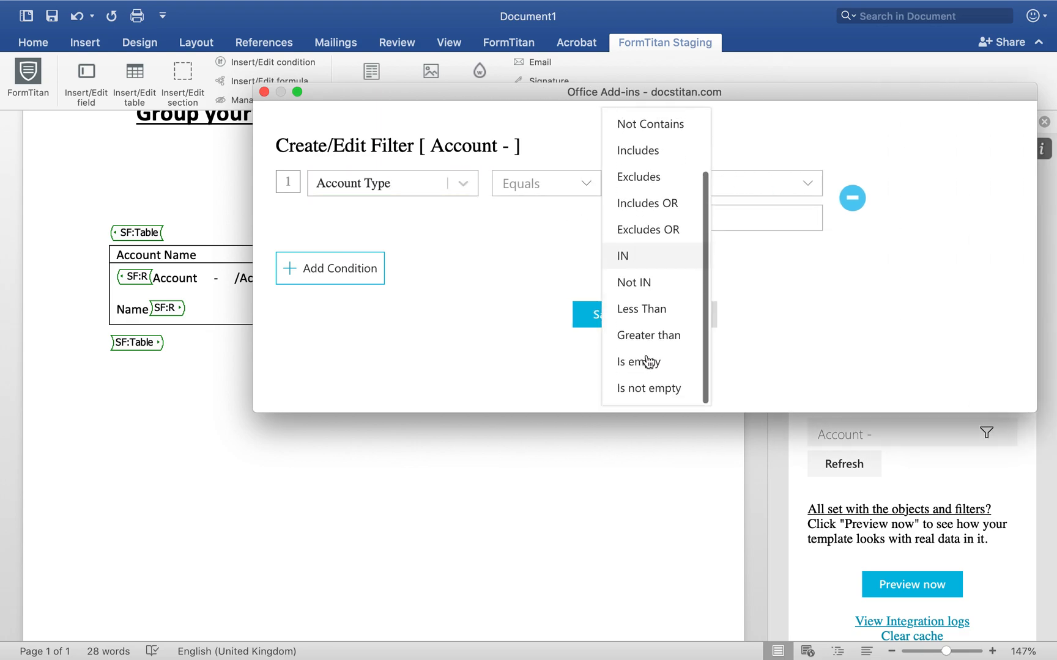
pyautogui.click(628, 391)
pyautogui.click(613, 295)
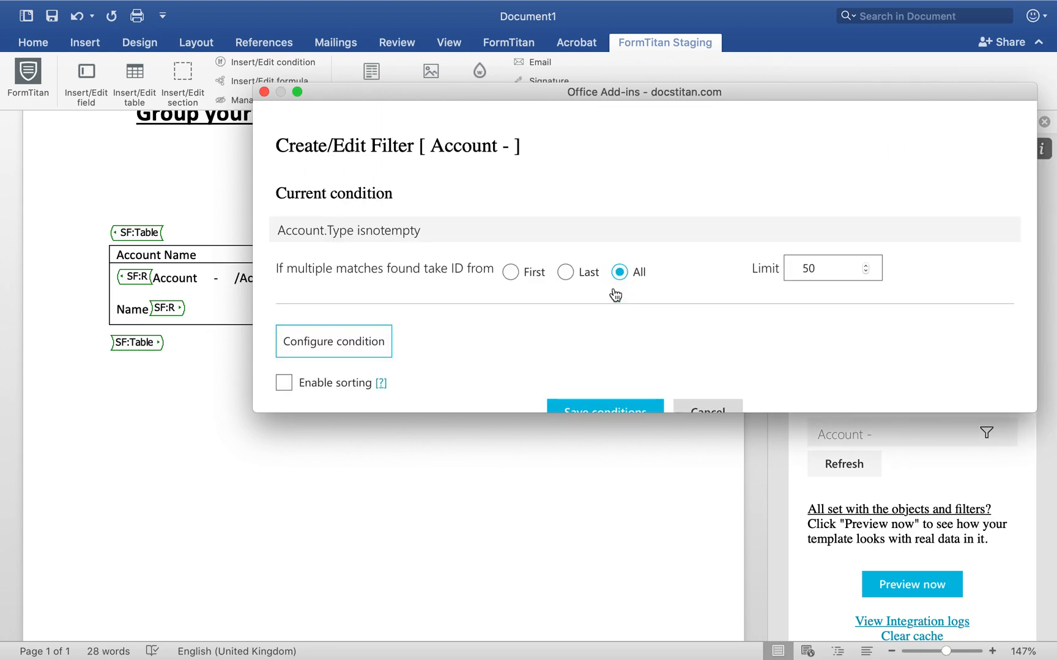
pyautogui.click(618, 392)
# Preview the template with Salesforce data, examine the Account Type column of the generated table, and close the preview
pyautogui.click(892, 586)
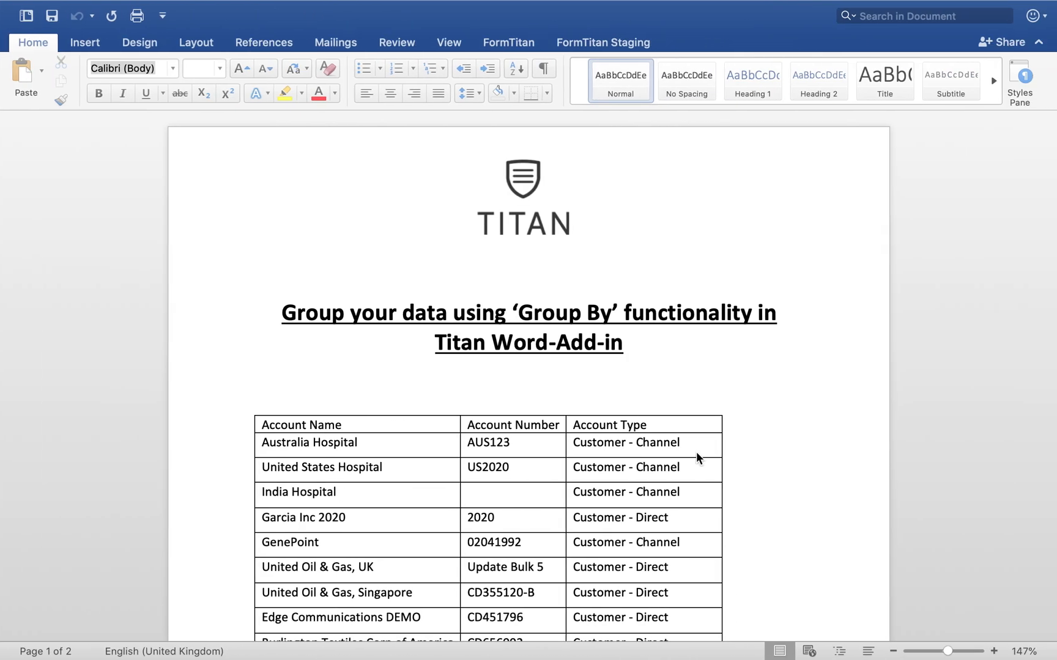
pyautogui.scroll(-15, 696, 451)
pyautogui.scroll(1, 697, 453)
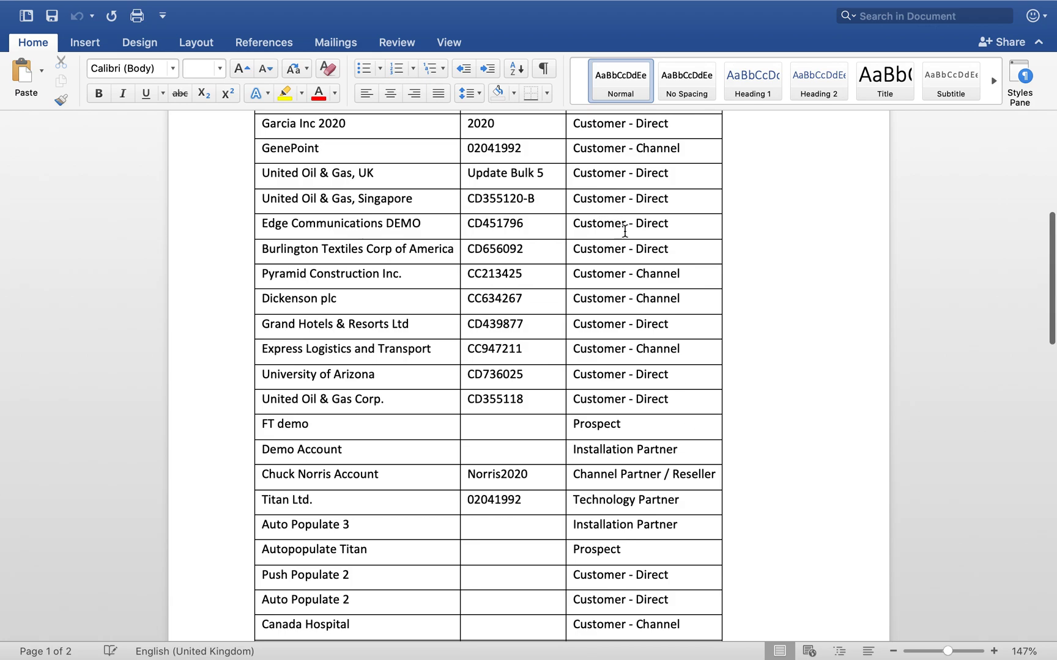
pyautogui.scroll(5, 625, 231)
pyautogui.scroll(-15, 634, 209)
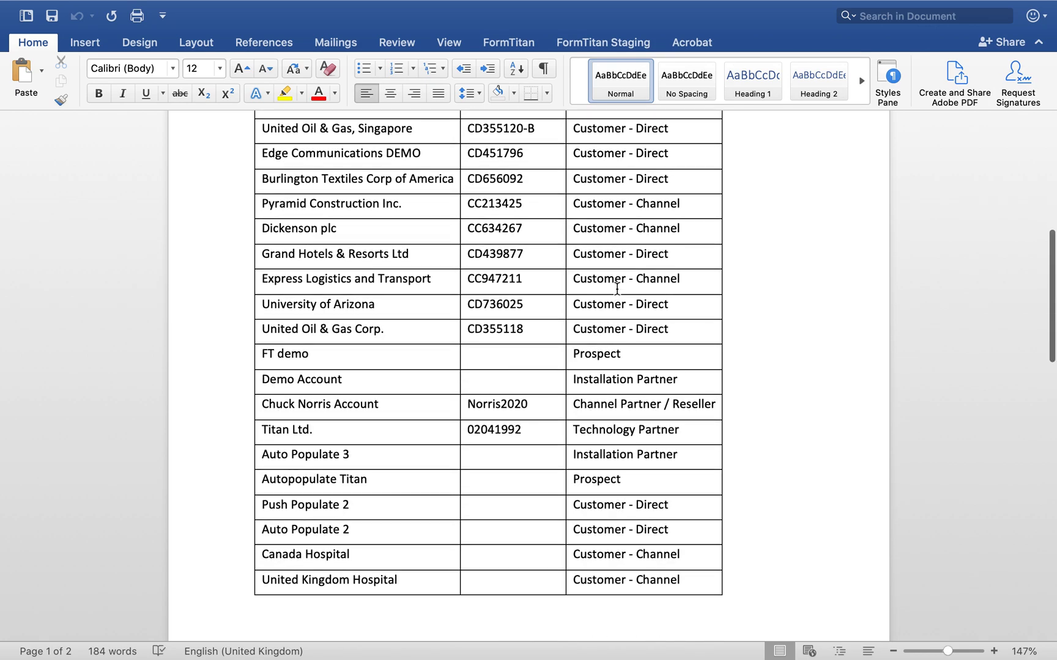
pyautogui.scroll(20, 614, 288)
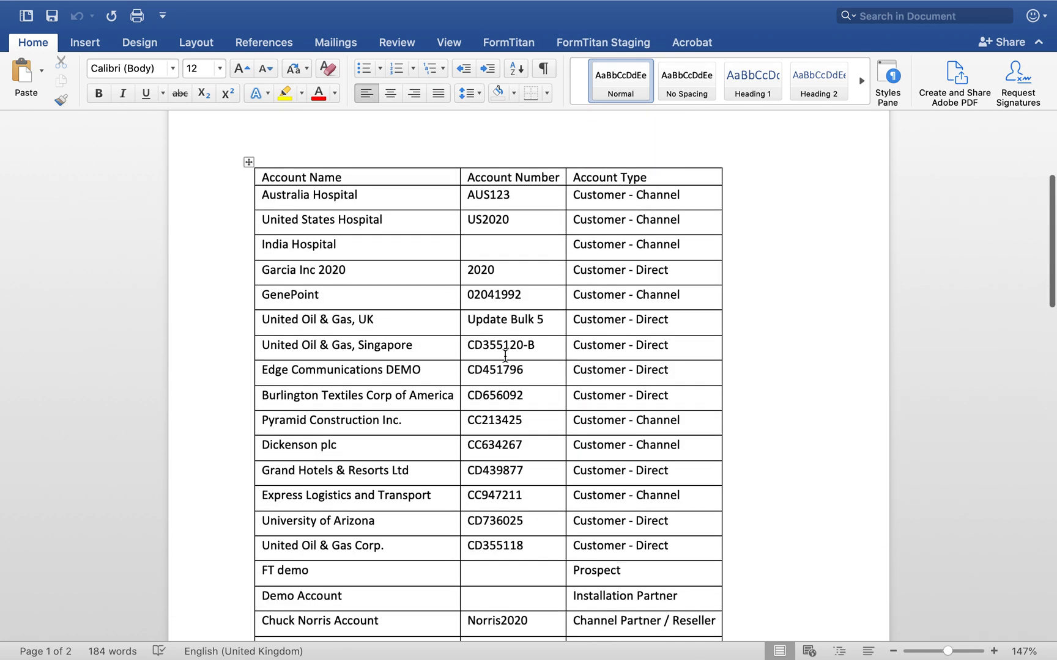
pyautogui.moveTo(578, 197); pyautogui.dragTo(662, 202)
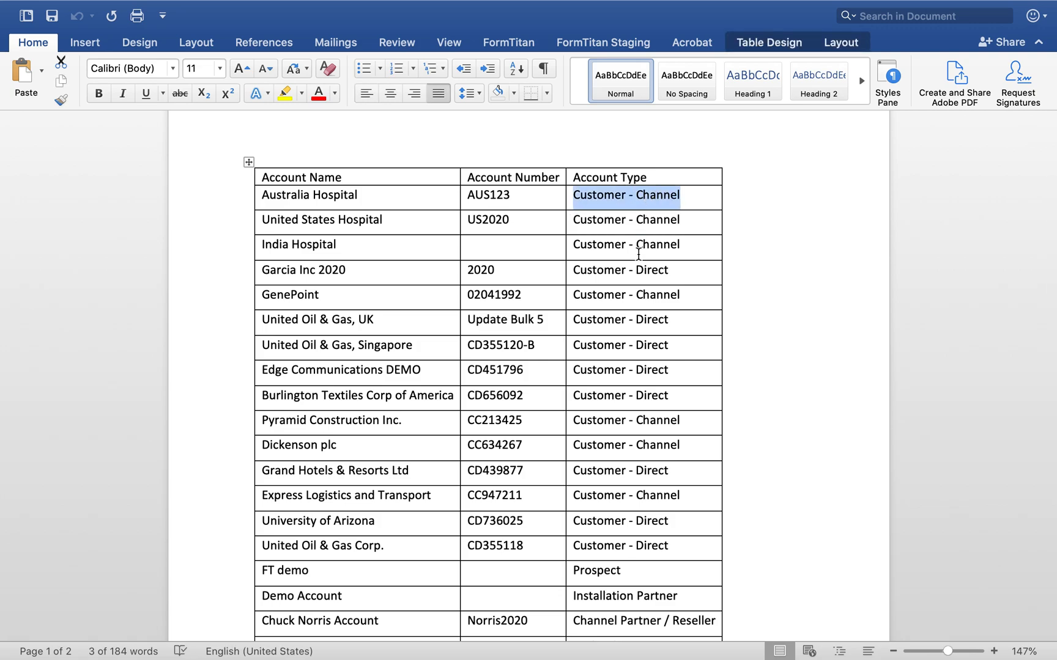
pyautogui.click(639, 272)
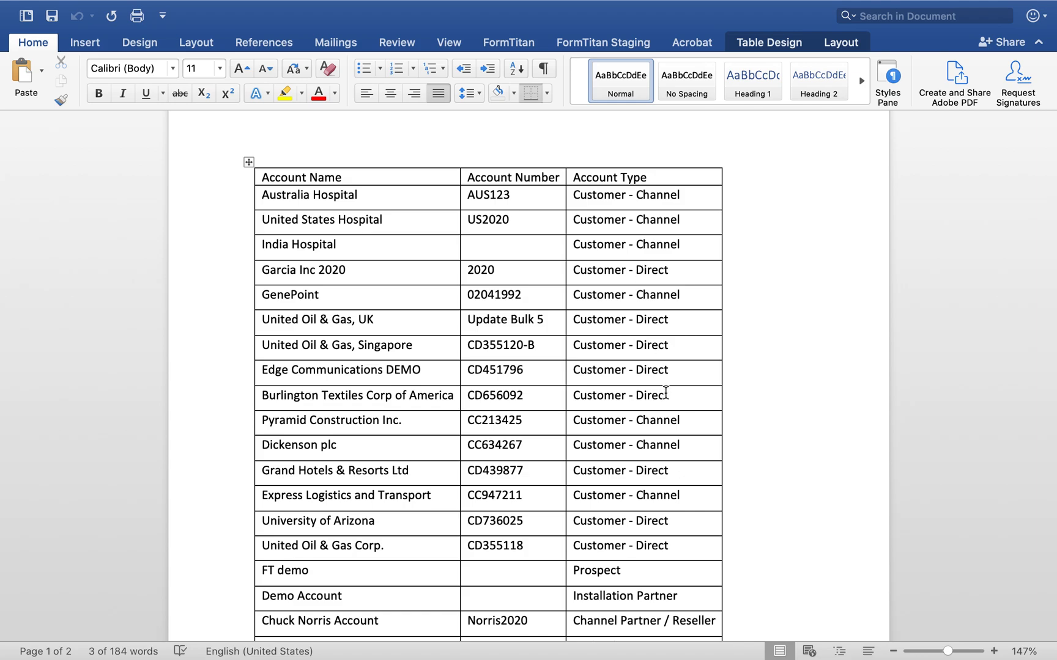
pyautogui.scroll(-4, 666, 392)
pyautogui.moveTo(18, 2)
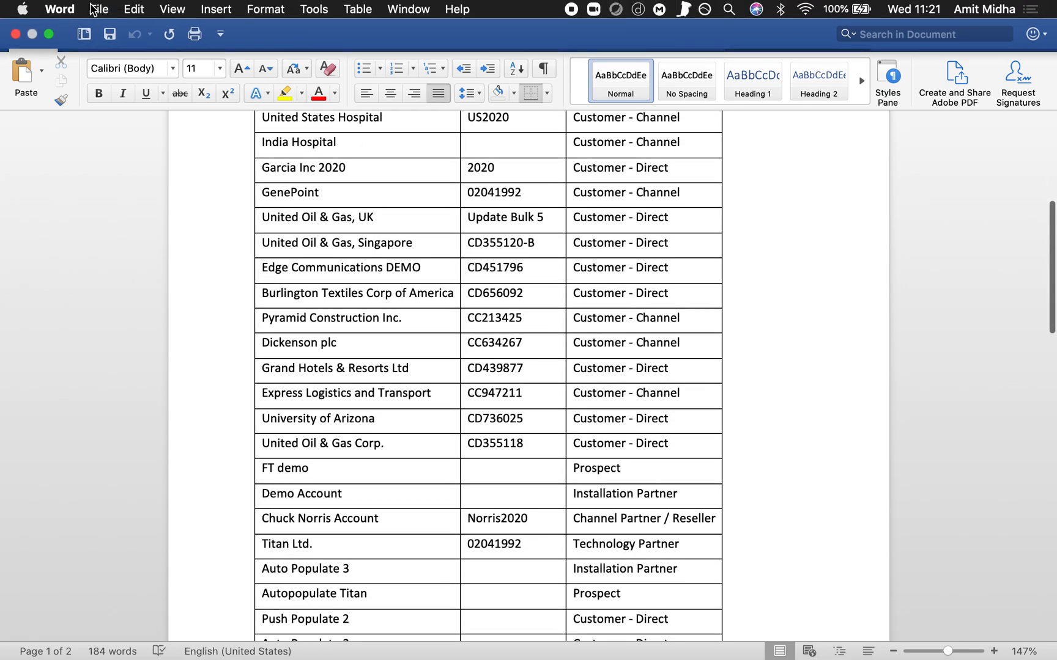
pyautogui.click(15, 35)
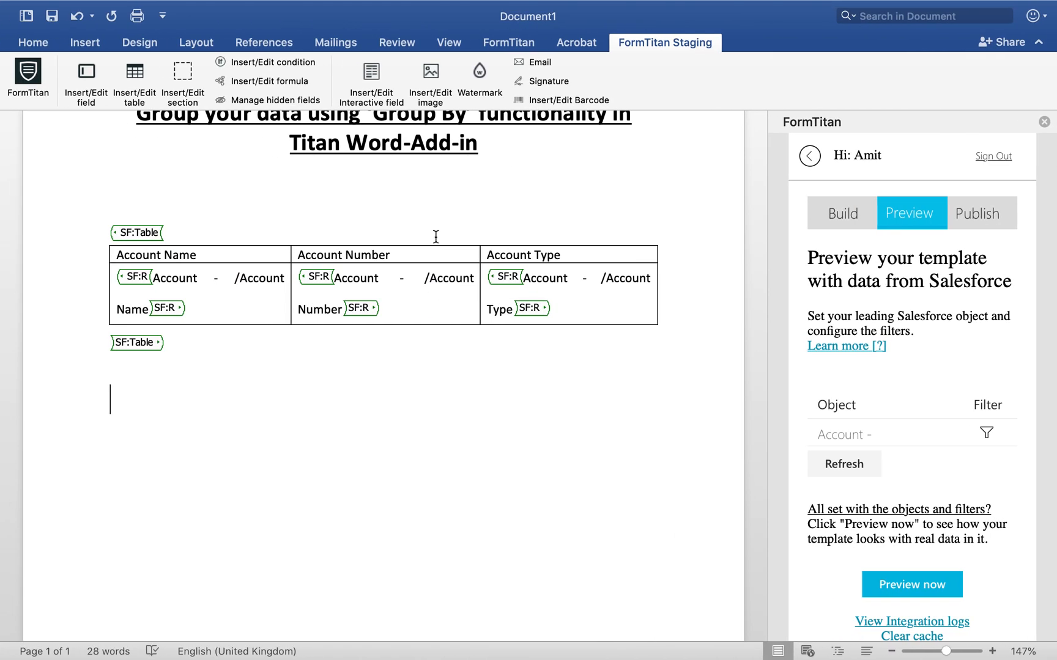
# Edit the Account table to split by Account Type with a table header inserted, and recreate it
pyautogui.click(151, 232)
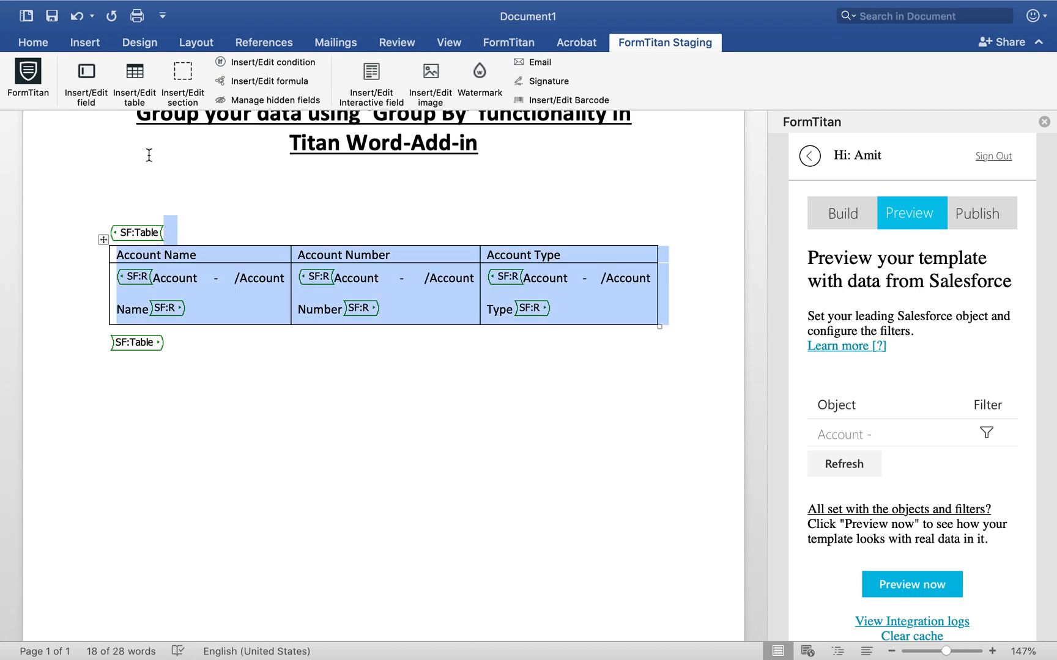
pyautogui.click(134, 73)
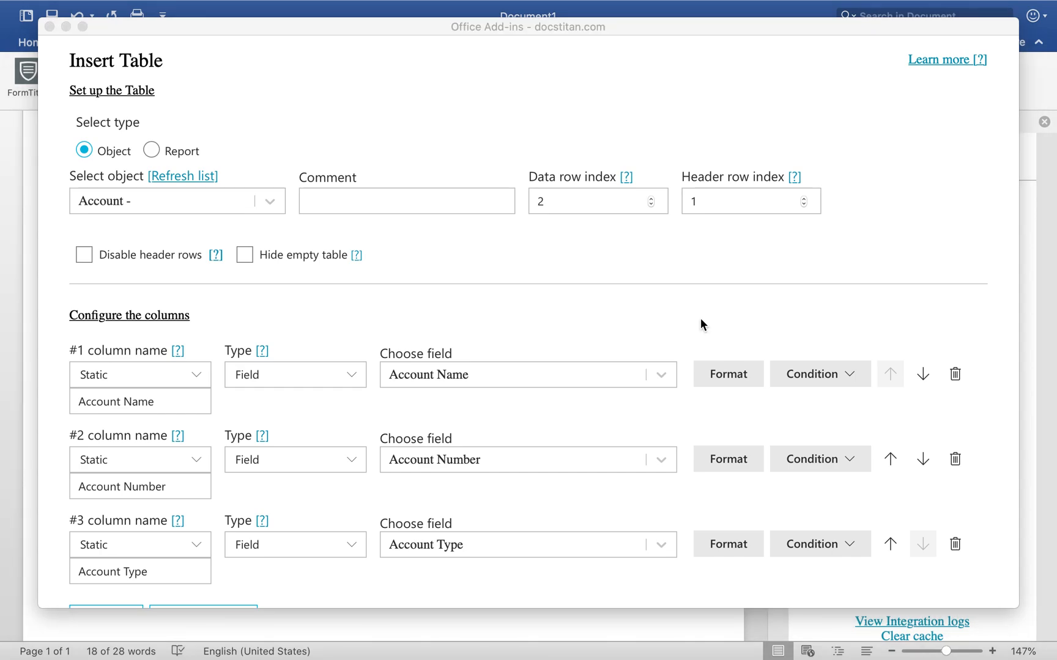
pyautogui.scroll(-5, 381, 320)
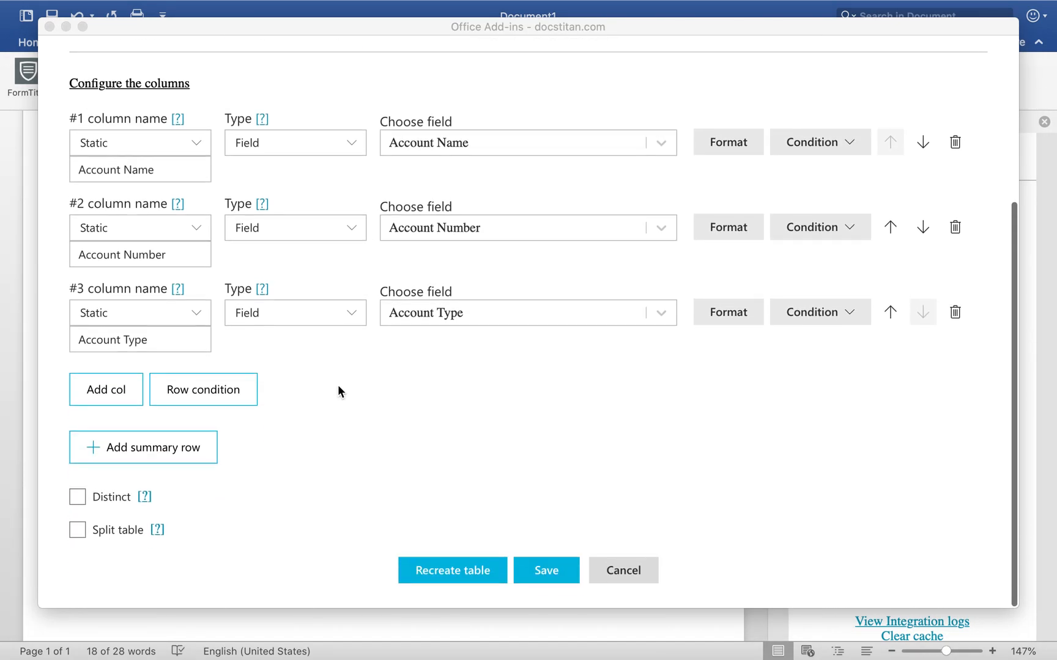
pyautogui.click(78, 529)
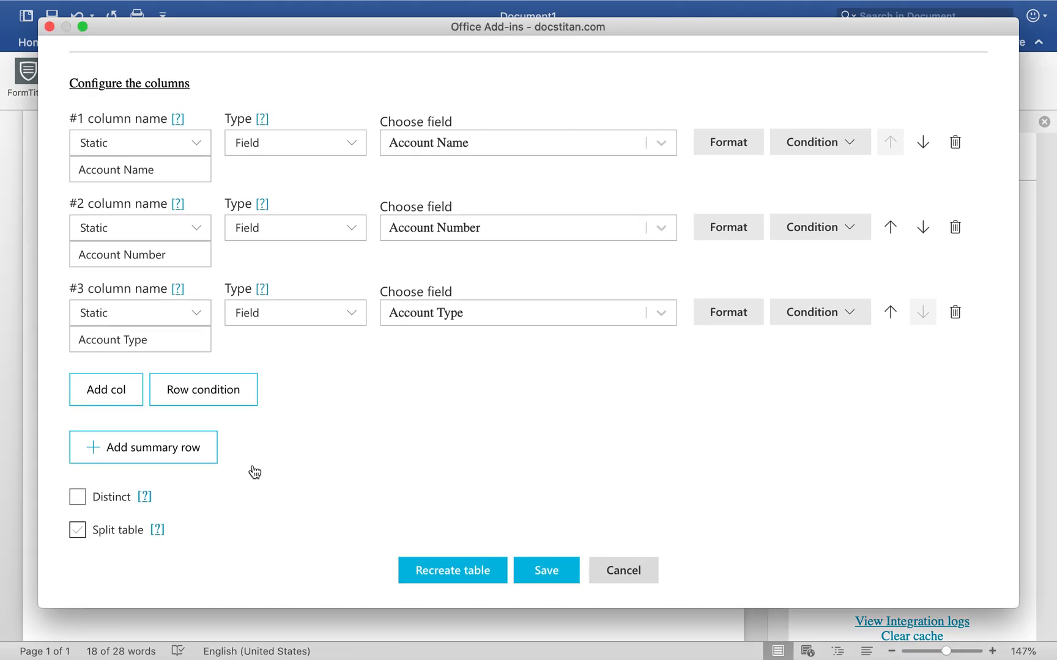
pyautogui.scroll(-3, 253, 463)
pyautogui.click(257, 445)
pyautogui.write('t Ty')
pyautogui.click(242, 496)
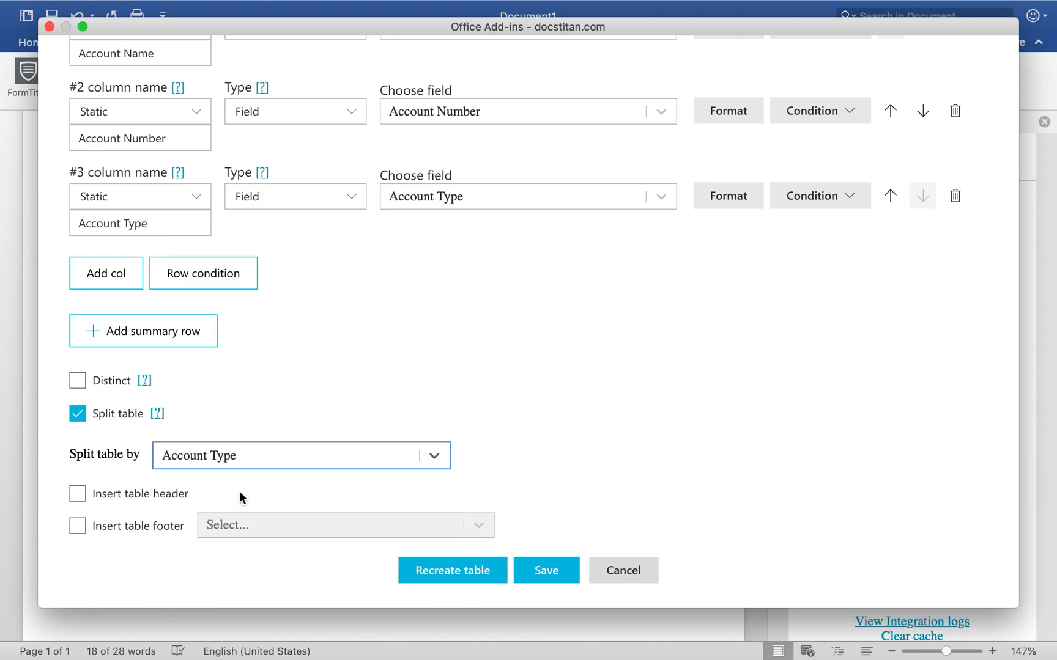
pyautogui.click(126, 495)
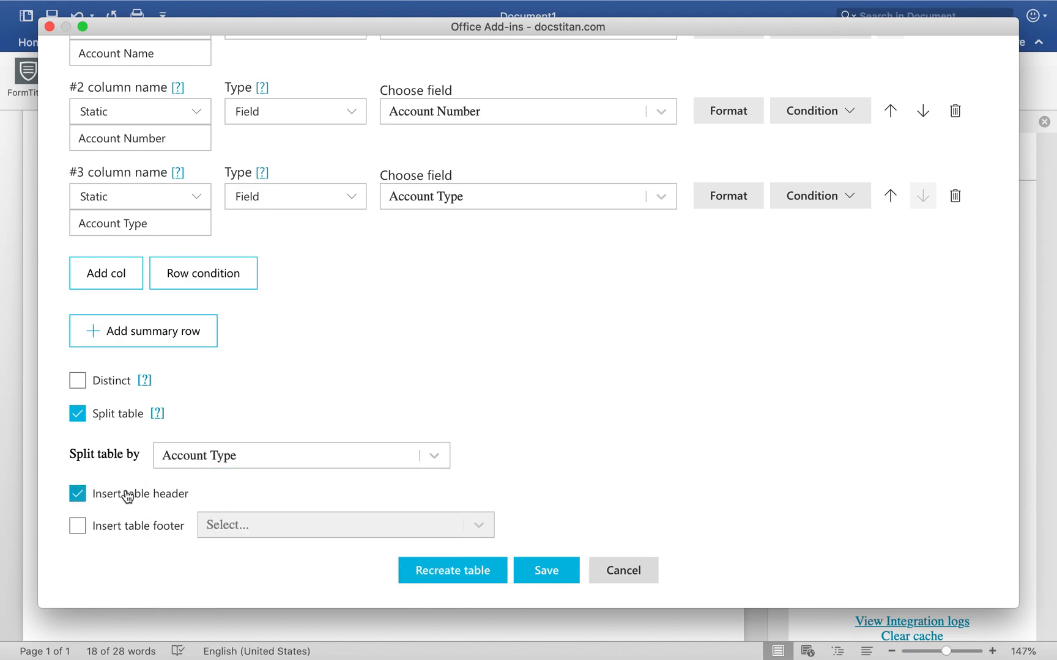
pyautogui.click(491, 574)
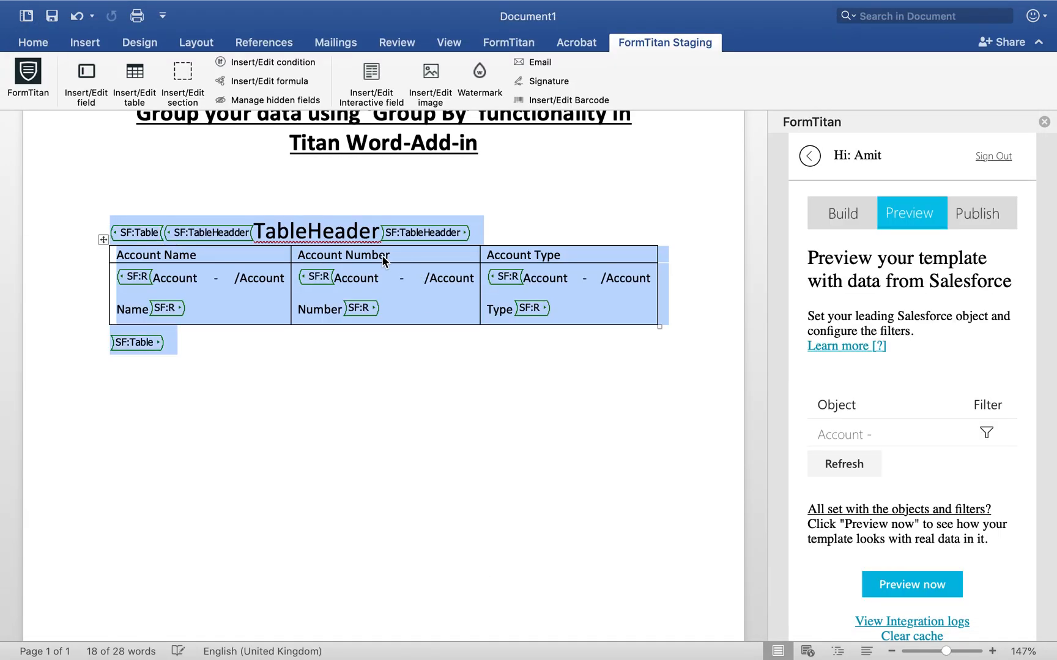
# Add two line breaks before the TableHeader placeholder and one after it to separate it from the table
pyautogui.click(383, 258)
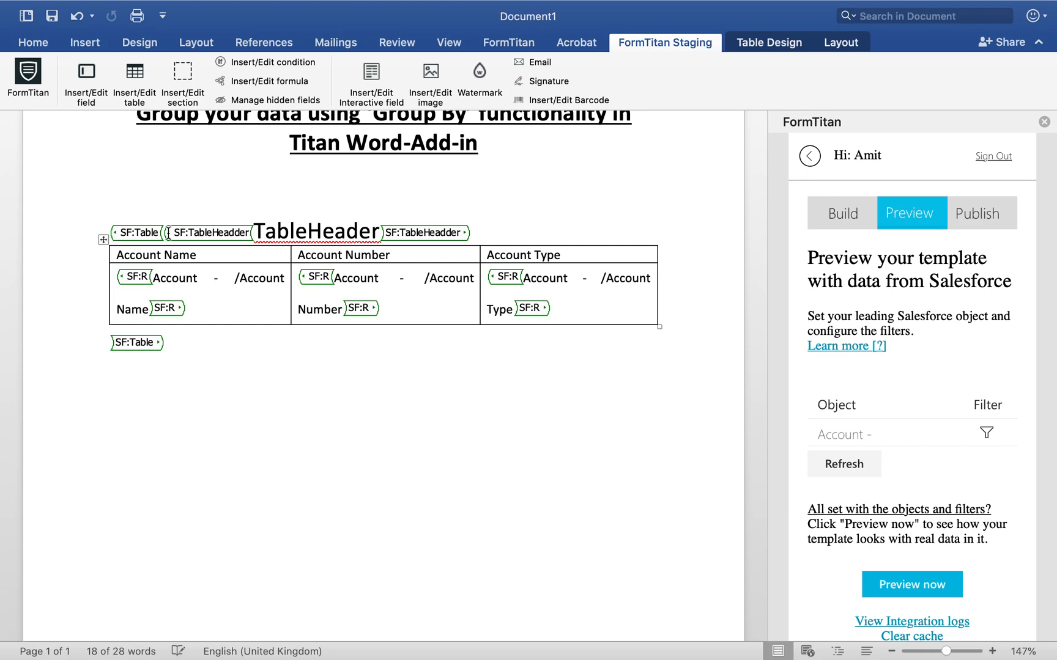
pyautogui.click(304, 217)
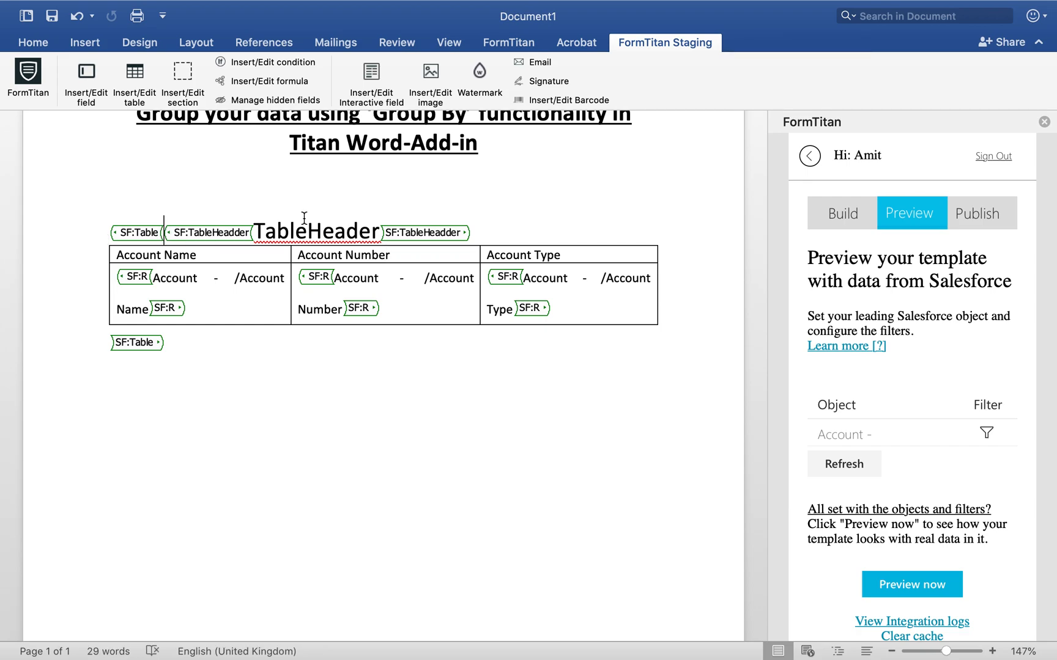
pyautogui.press('Return')
pyautogui.press('Return')
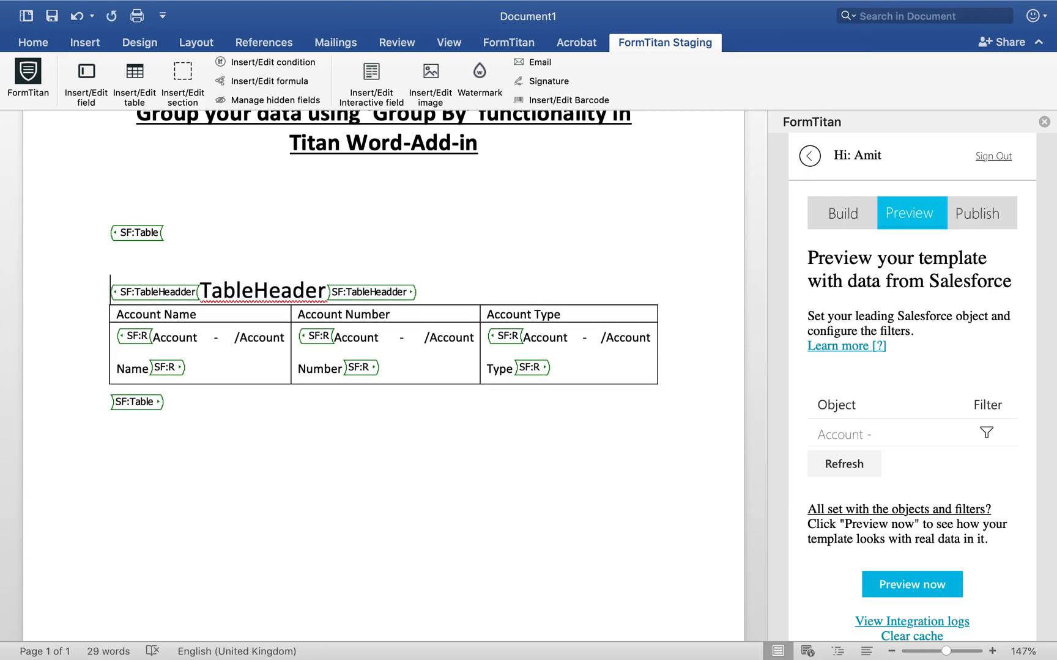
pyautogui.click(432, 298)
pyautogui.press('Return')
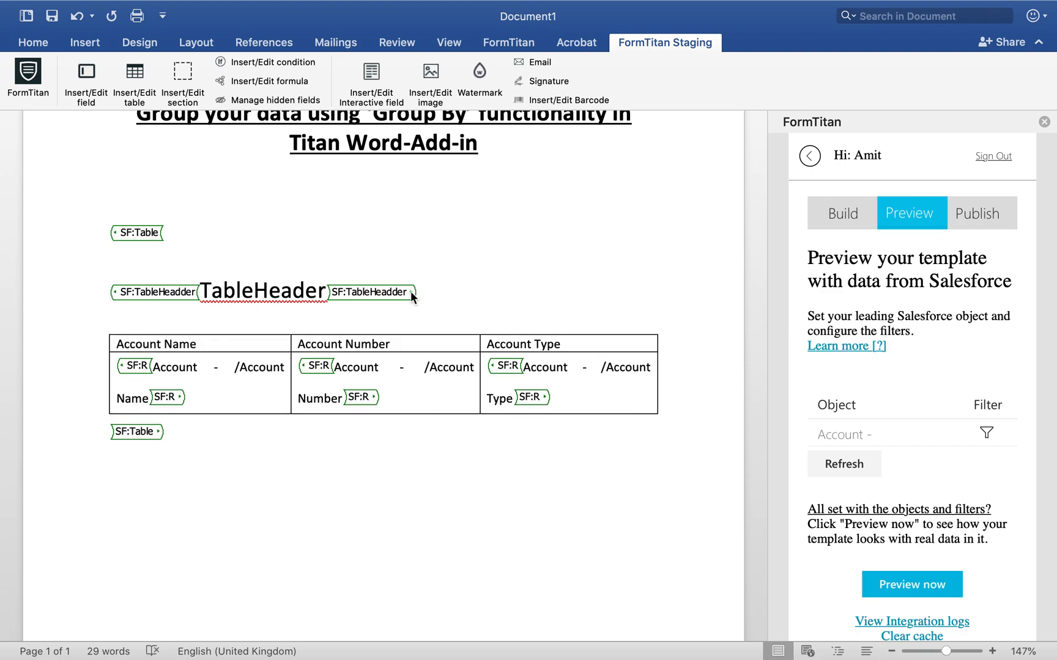
# Indent the TableHeader placeholder toward the page centre with leading spaces, and widen the table's Account Type column toward the page edge
pyautogui.moveTo(431, 291); pyautogui.dragTo(121, 292)
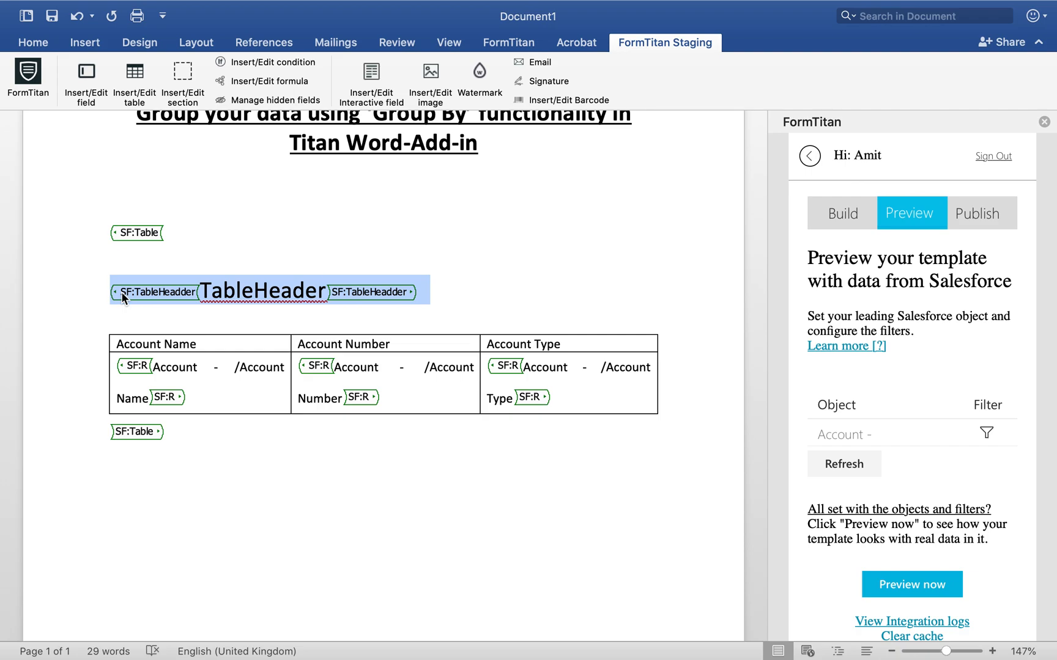
pyautogui.click(122, 292)
pyautogui.click(111, 289)
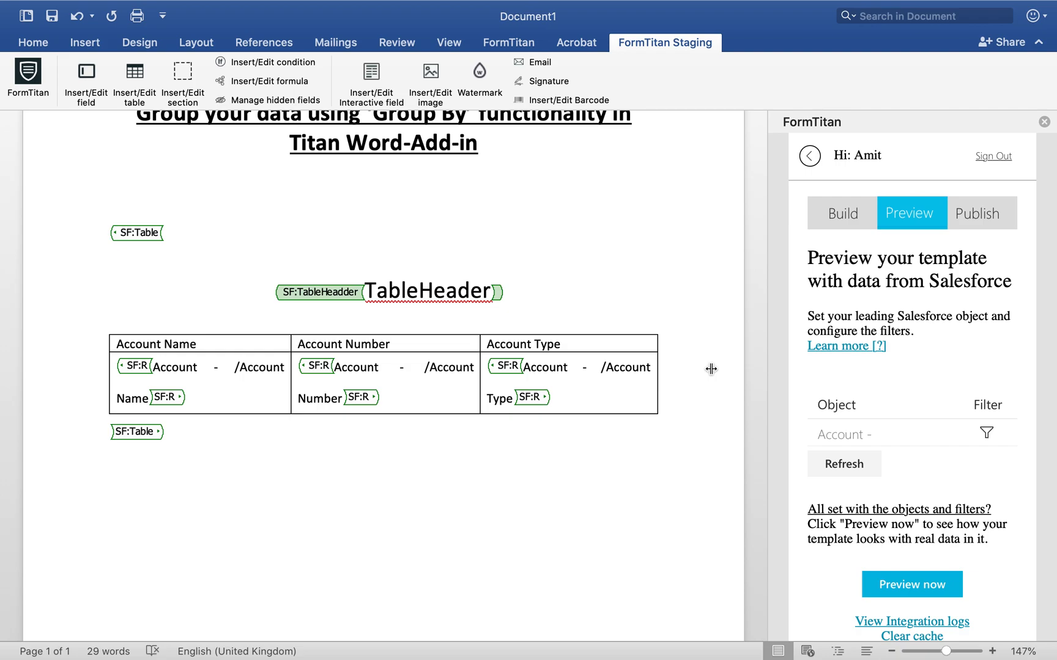
pyautogui.moveTo(709, 369); pyautogui.dragTo(720, 369)
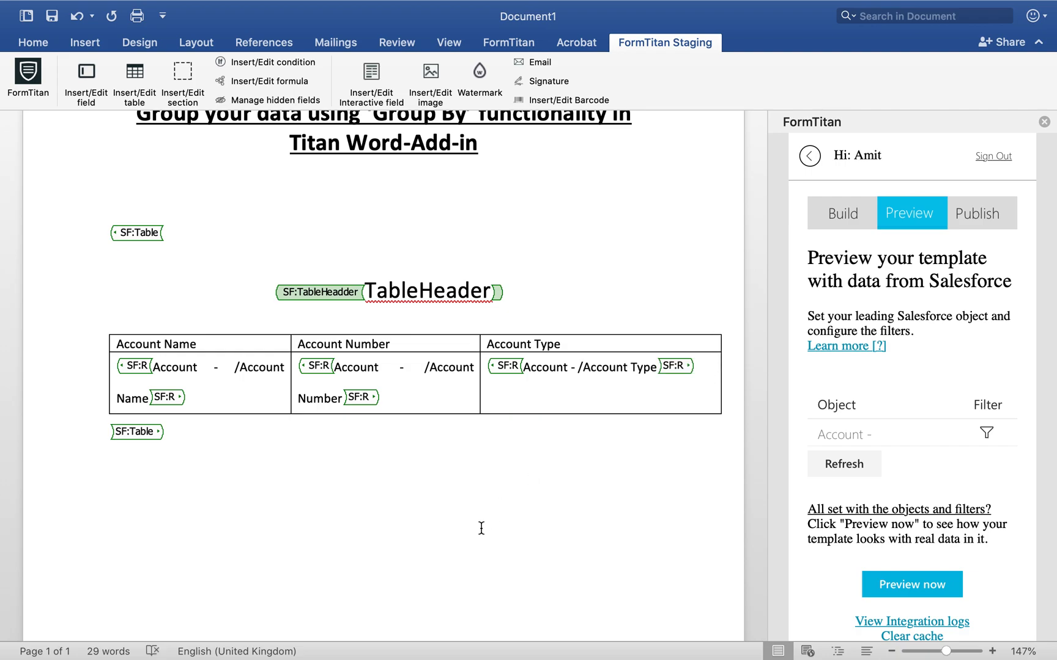
# Delete some of the leading spaces before the TableHeader placeholder to shift it back left above the table
pyautogui.press('BackSpace')
pyautogui.press('BackSpace')
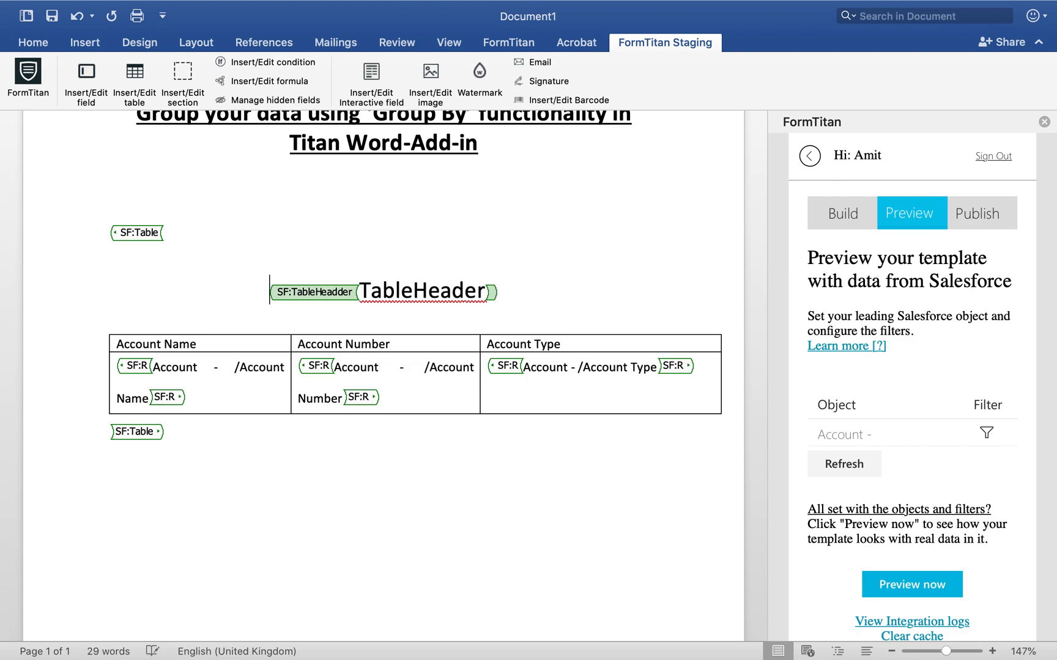
pyautogui.press('BackSpace')
pyautogui.press('BackSpace')
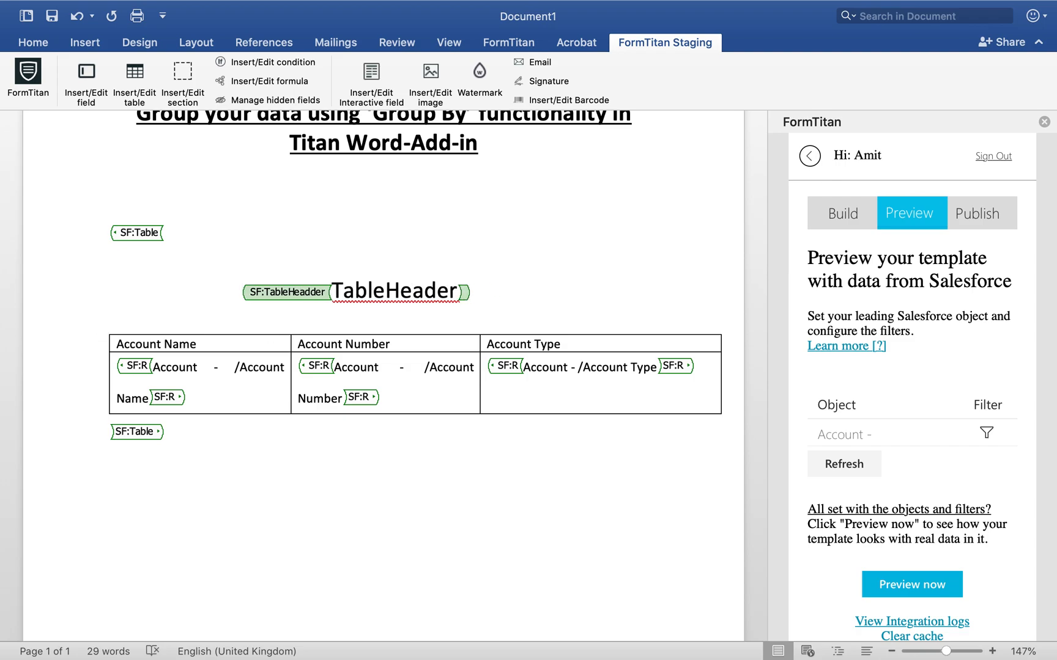
pyautogui.press('BackSpace')
pyautogui.press('BackSpace')
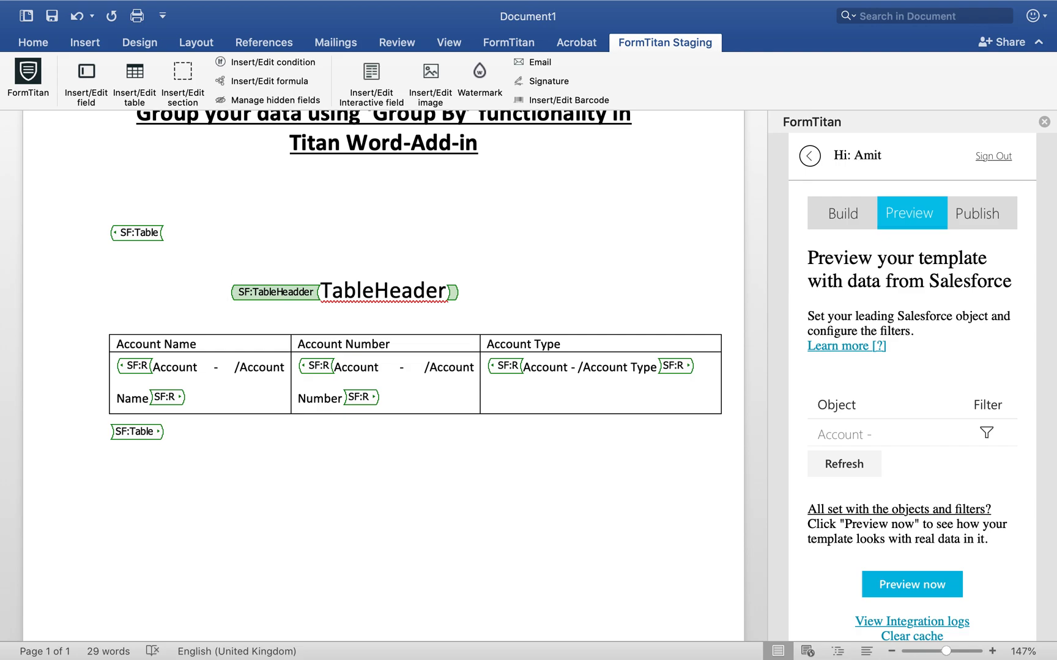
# Format the TableHeader text with font size 14 and an outside border
pyautogui.doubleClick(368, 289)
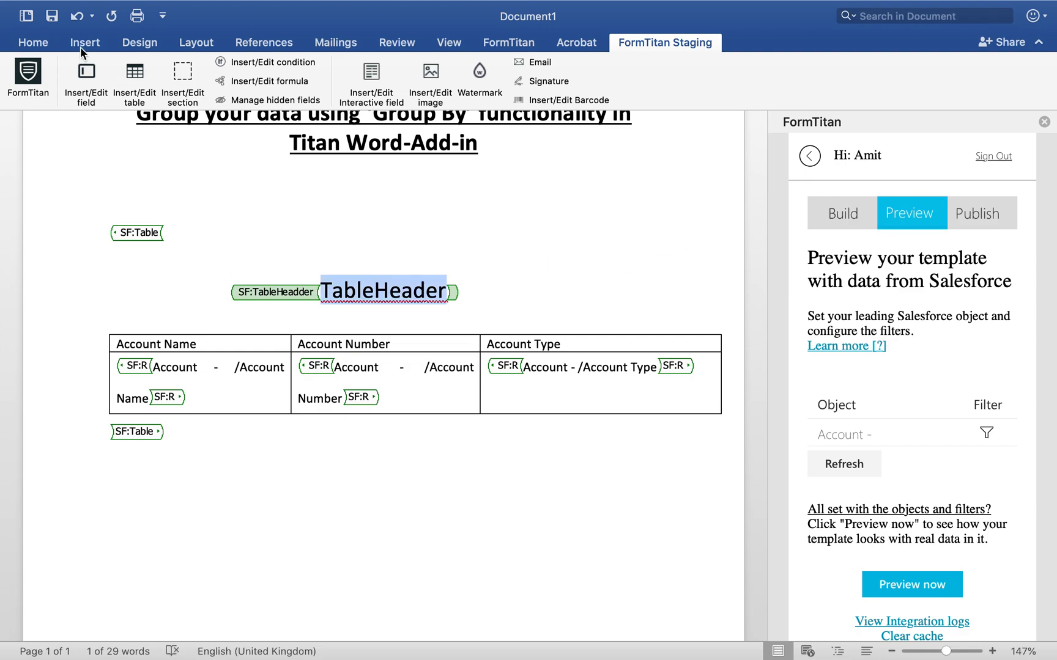
pyautogui.click(30, 42)
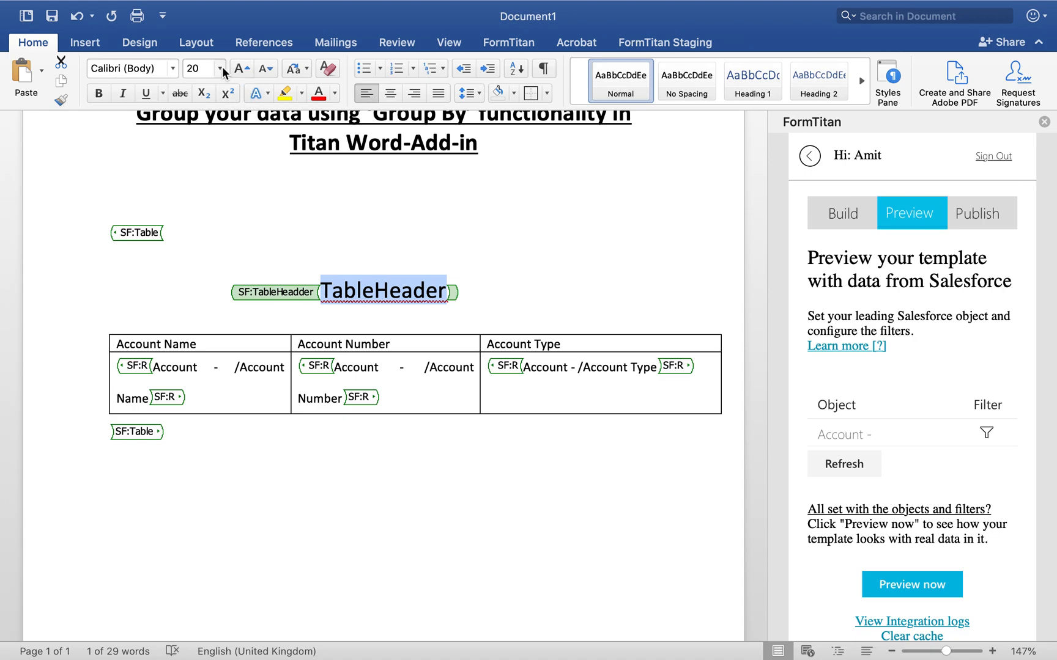
pyautogui.click(220, 68)
pyautogui.click(210, 246)
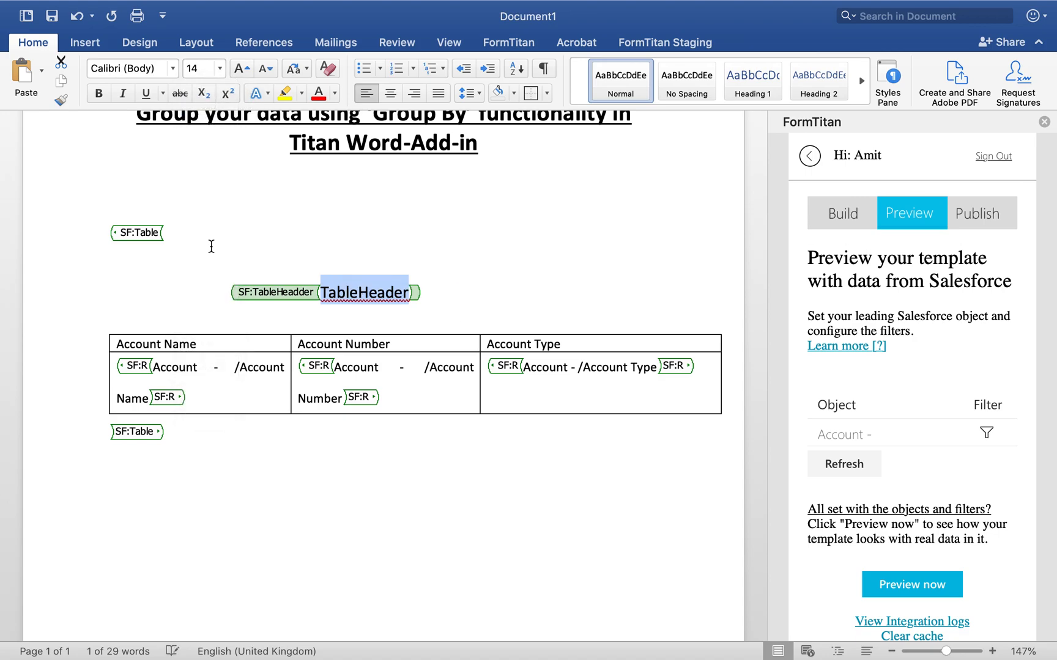
pyautogui.click(527, 94)
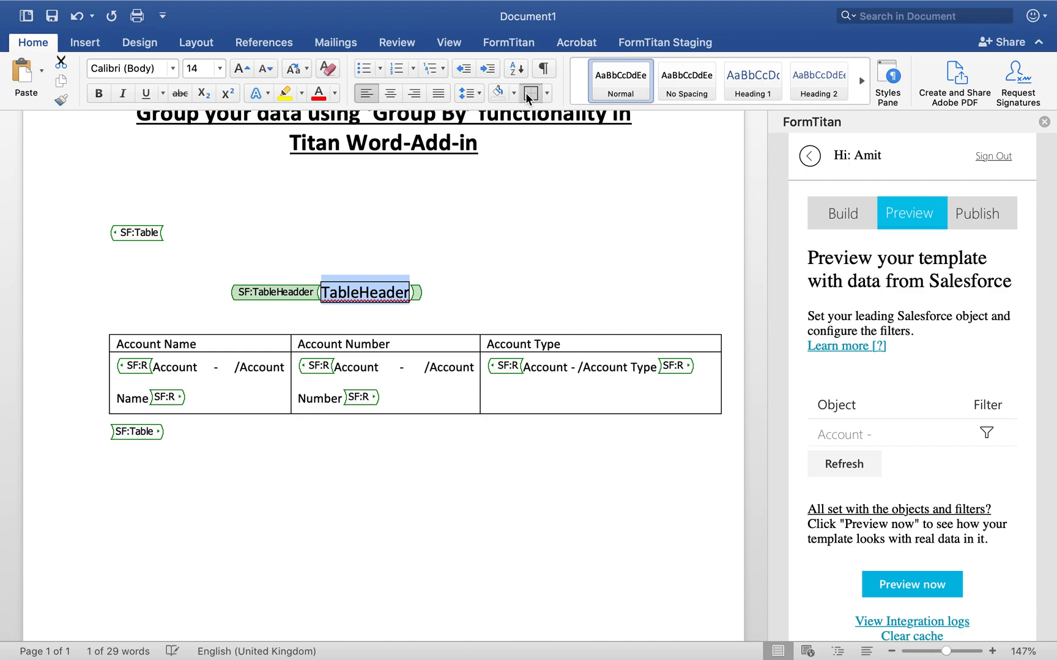
pyautogui.click(485, 293)
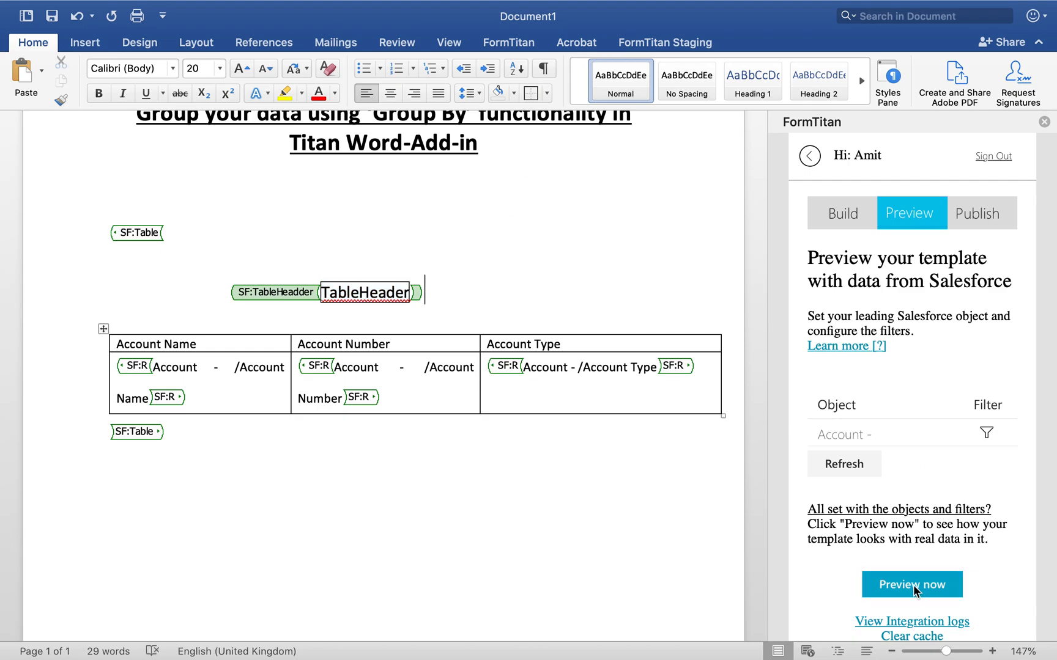
# Preview the template with Salesforce data and examine the heading and rows of the Customer - Channel table
pyautogui.click(913, 588)
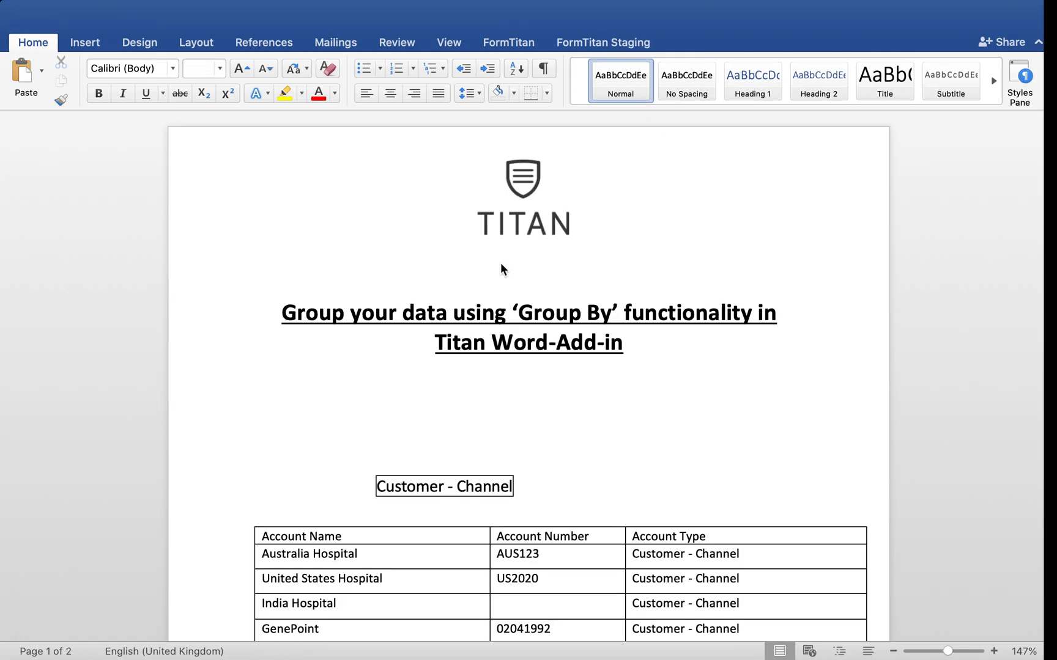
pyautogui.scroll(-10, 465, 321)
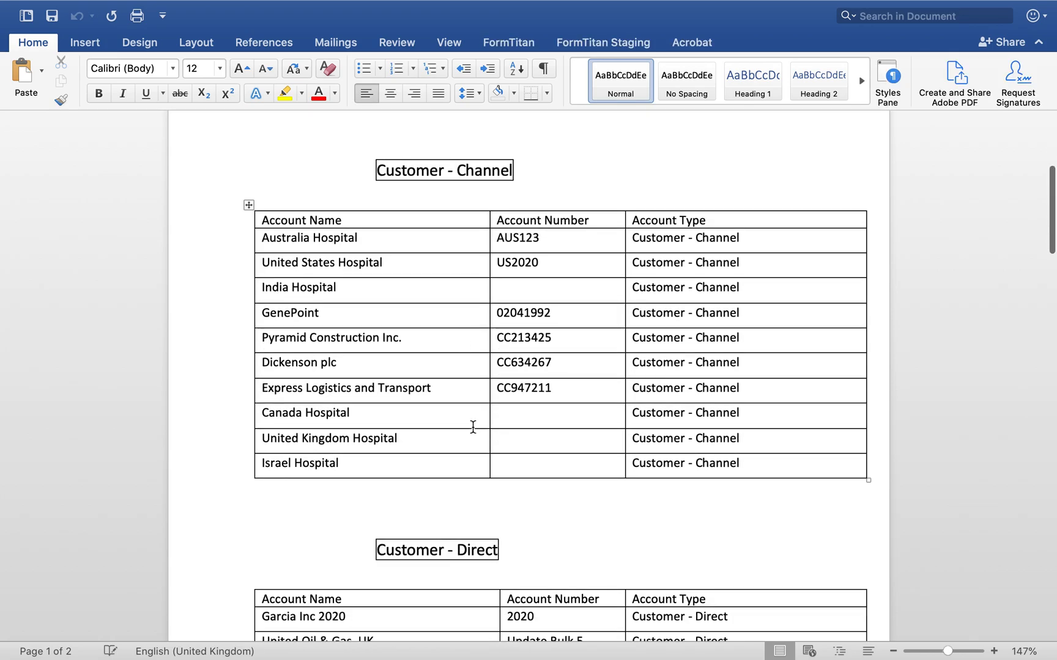
pyautogui.scroll(4, 472, 425)
pyautogui.scroll(3, 472, 429)
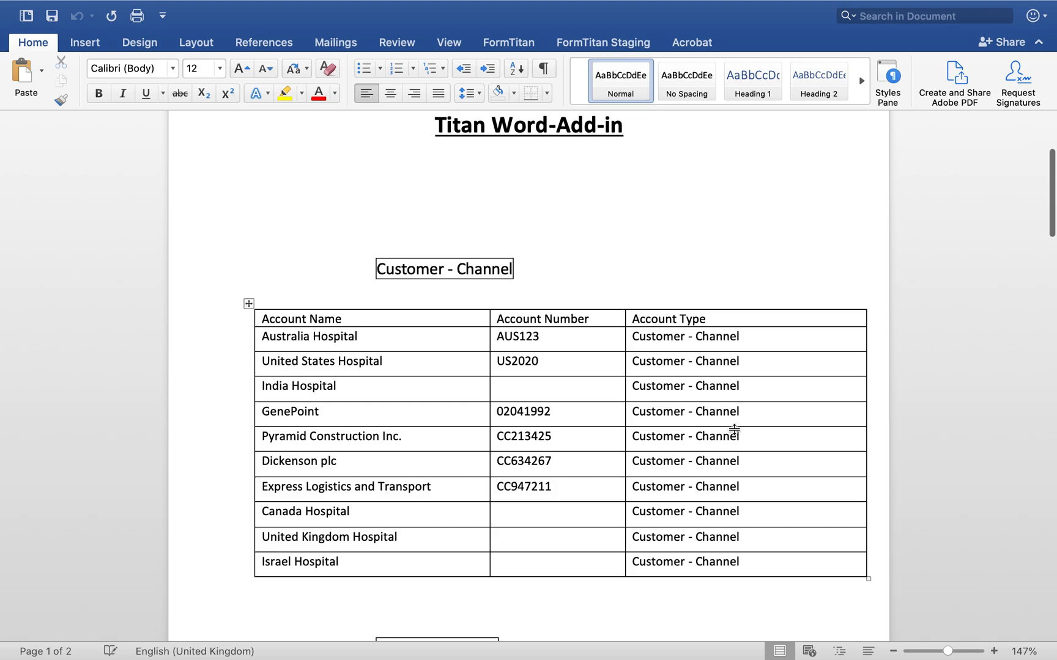
pyautogui.moveTo(404, 267); pyautogui.dragTo(505, 267)
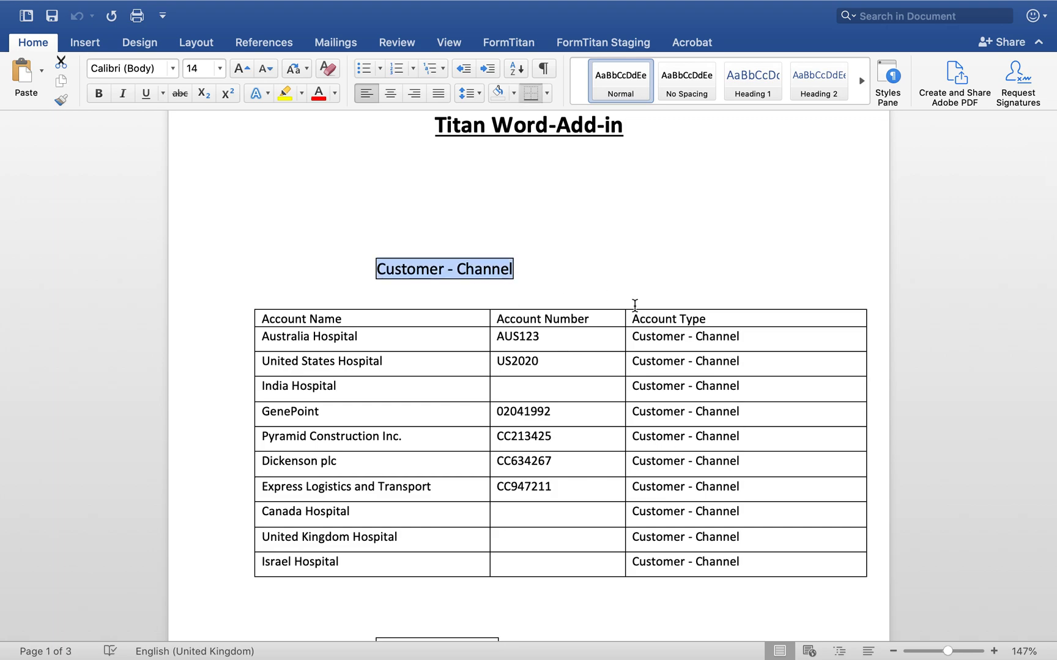
# Examine the headings and tables of the other account types, such as Customer - Direct and Prospect, and close the preview
pyautogui.scroll(-8, 693, 561)
pyautogui.moveTo(377, 442); pyautogui.dragTo(458, 446)
pyautogui.scroll(-2, 458, 448)
pyautogui.scroll(-2, 458, 448)
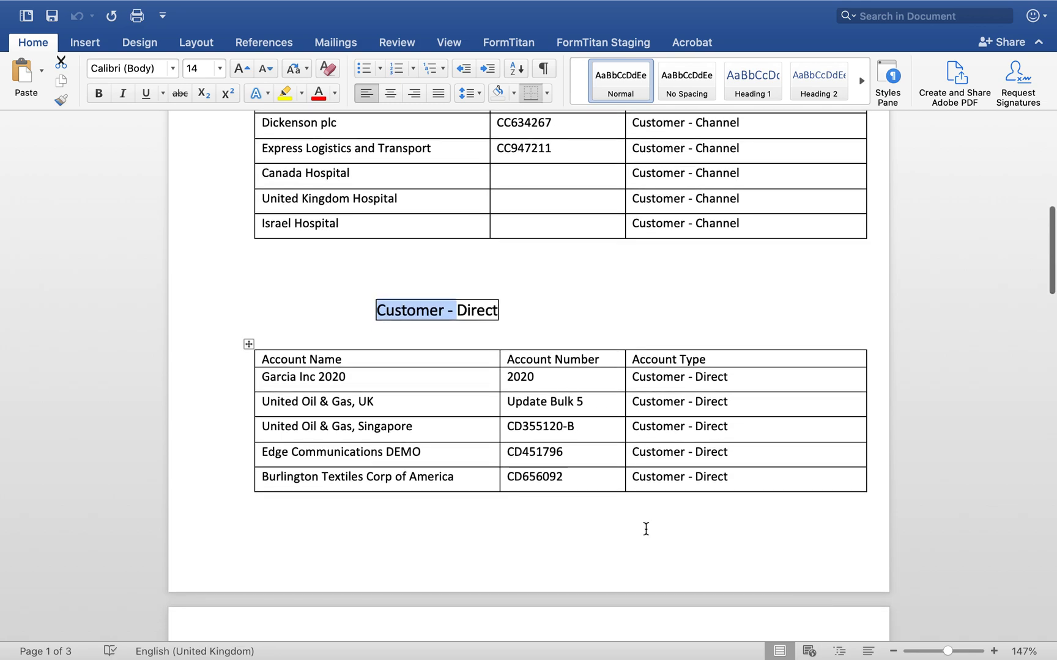
pyautogui.scroll(-7, 644, 529)
pyautogui.moveTo(392, 542); pyautogui.dragTo(424, 542)
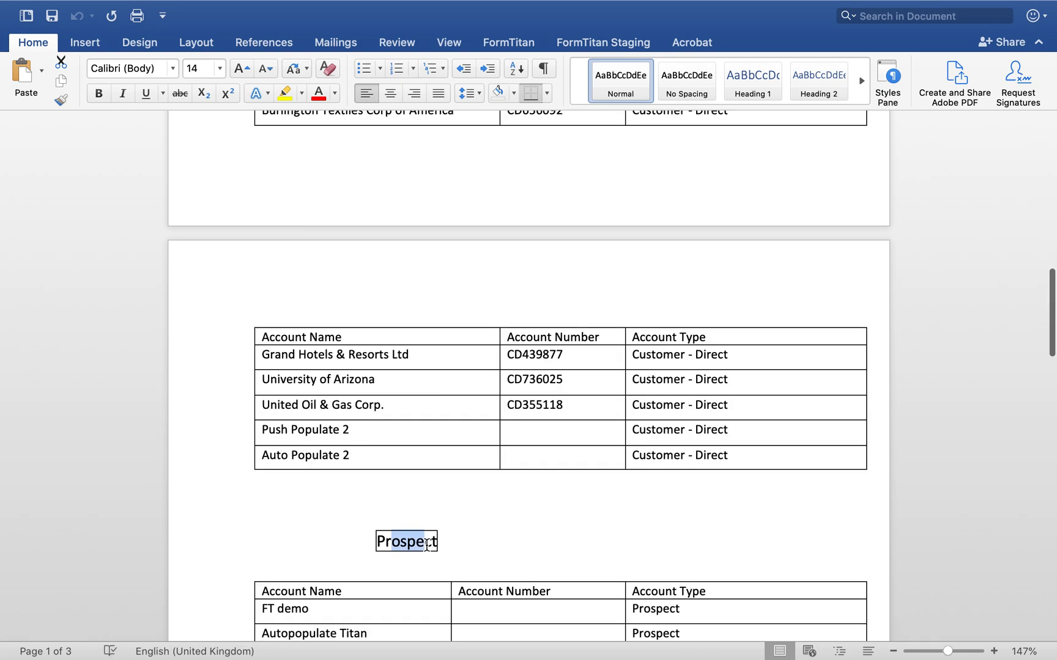
pyautogui.scroll(-5, 426, 544)
pyautogui.scroll(15, 554, 349)
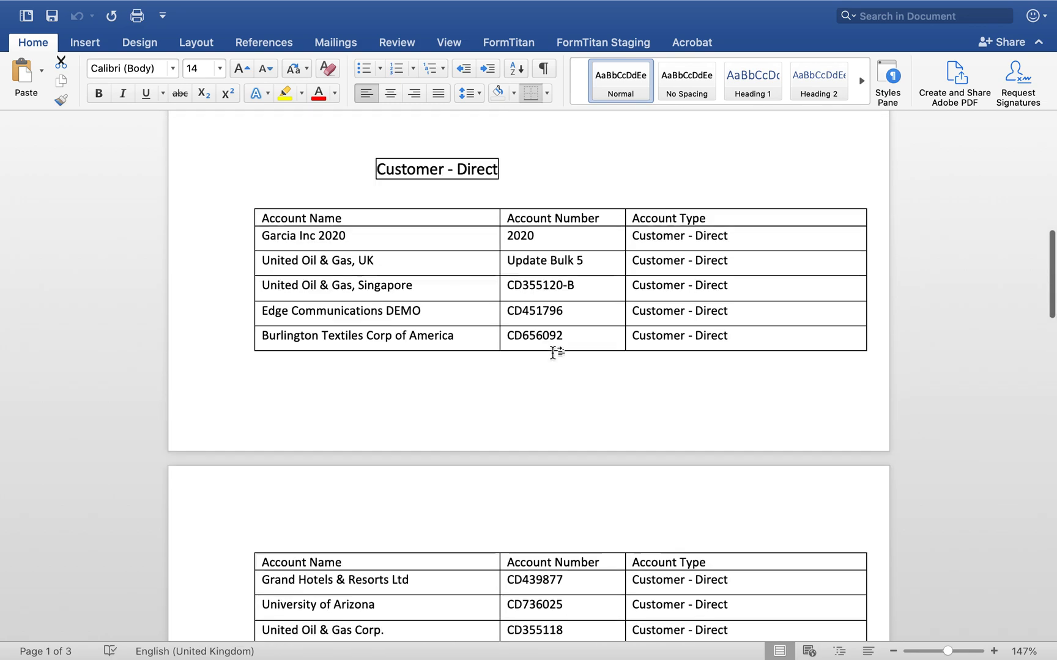
pyautogui.scroll(8, 552, 353)
pyautogui.scroll(-4, 552, 348)
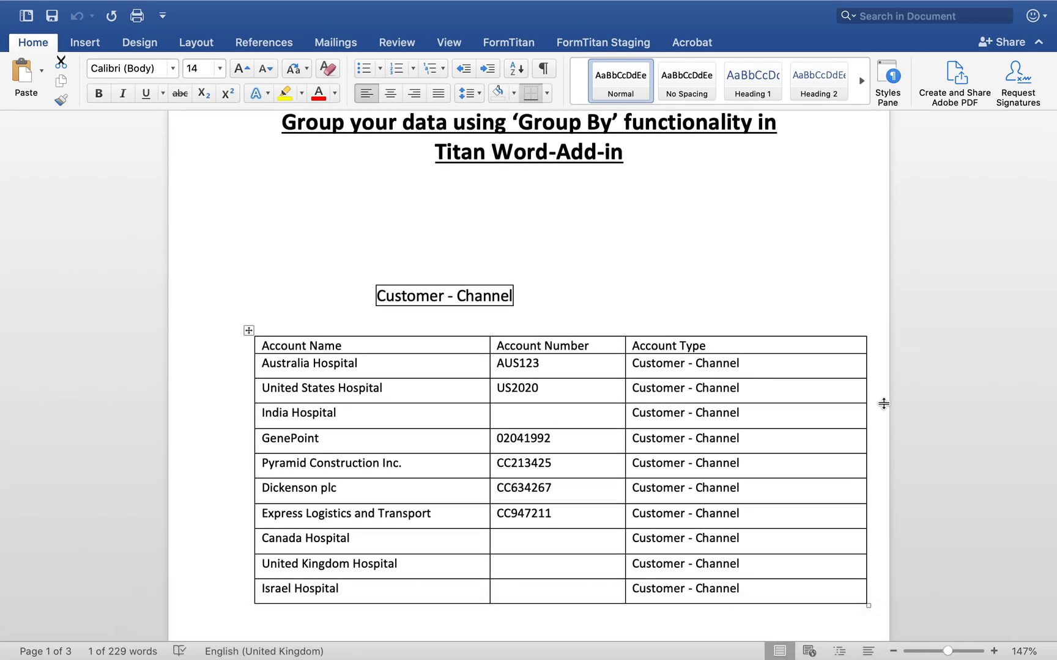
pyautogui.scroll(-15, 777, 568)
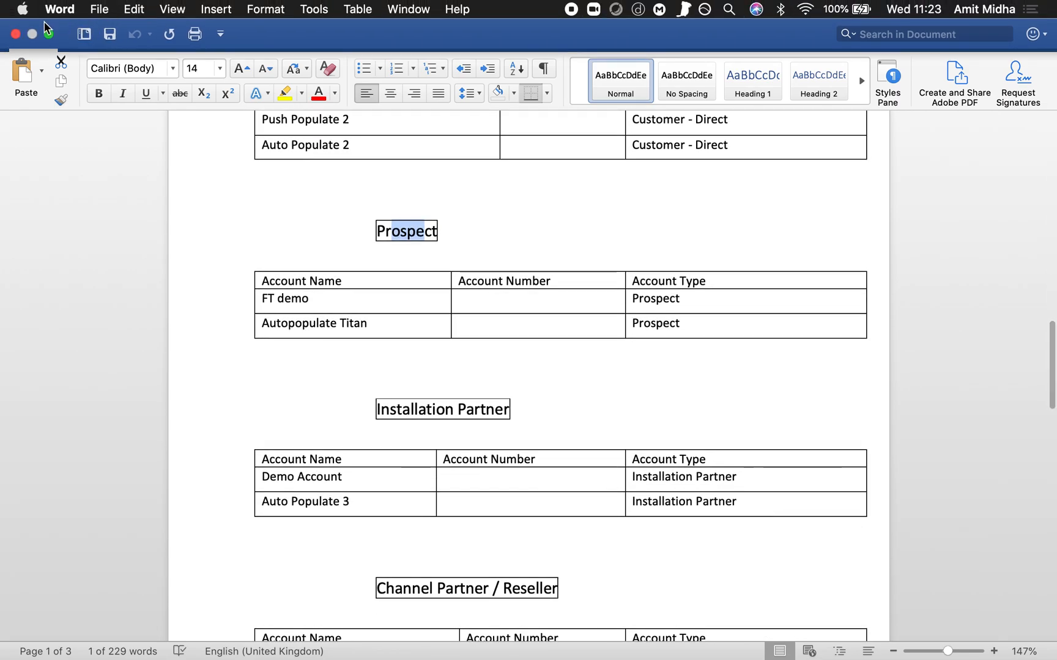
pyautogui.click(14, 35)
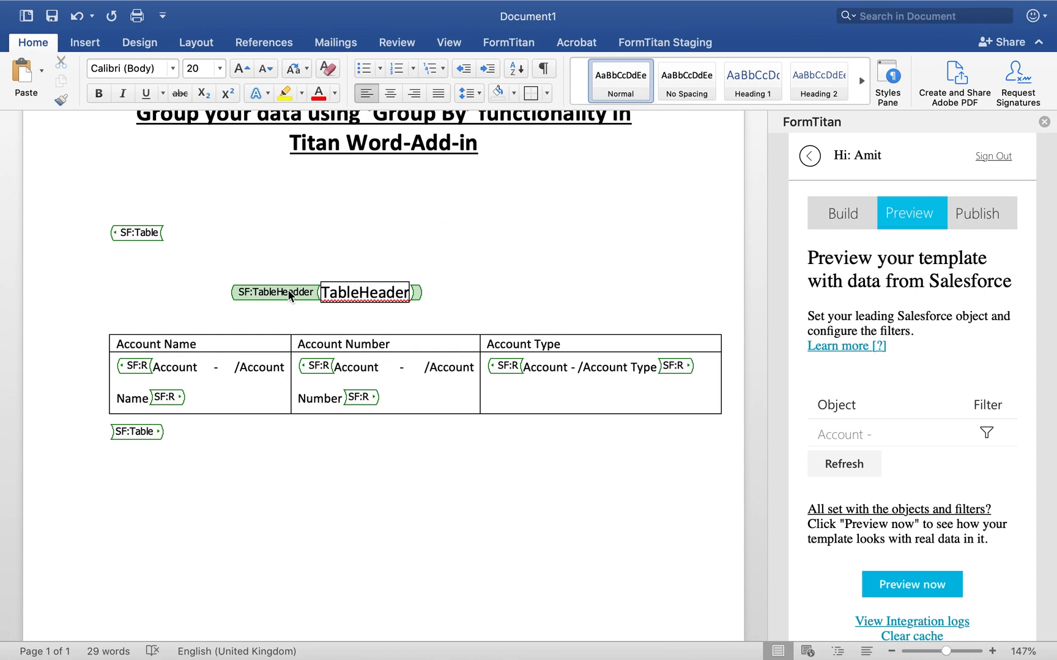
# Insert leading spaces before the TableHeader placeholder to shift it right, closer to the table's centre
pyautogui.click(232, 293)
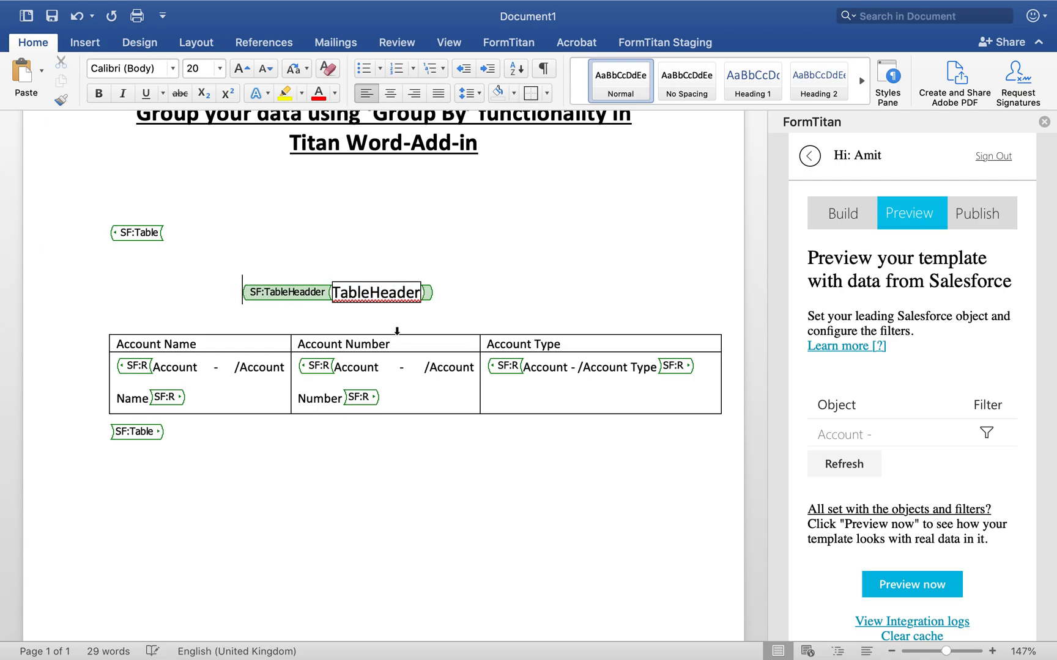
pyautogui.press('BackSpace')
pyautogui.press('BackSpace')
pyautogui.press('BackSpace')
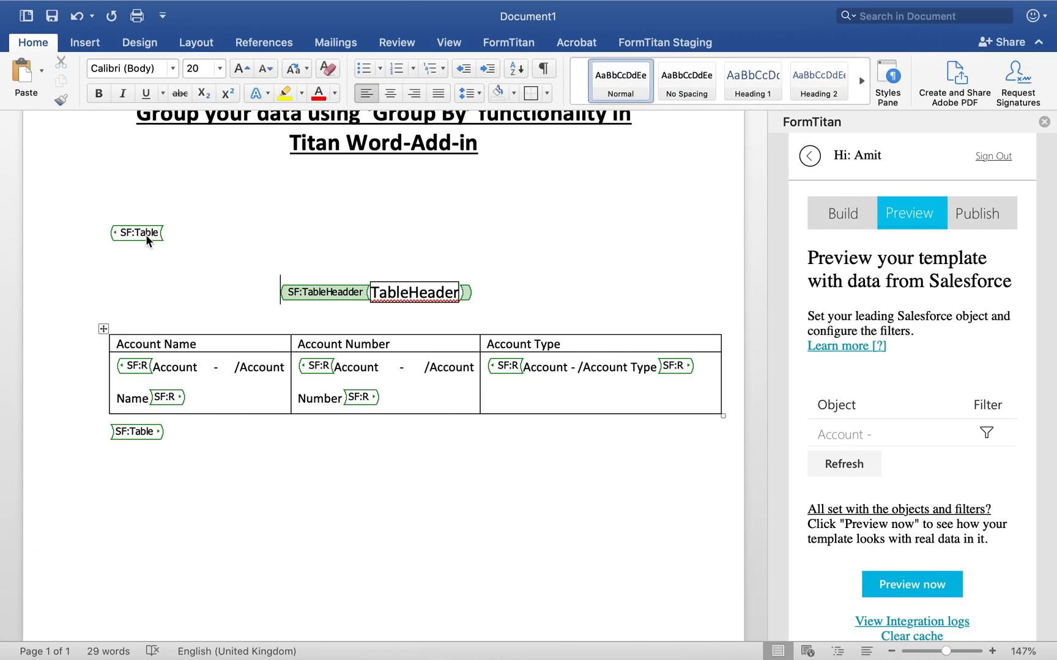
# Open the Account table's settings for editing and add a summary row
pyautogui.click(149, 236)
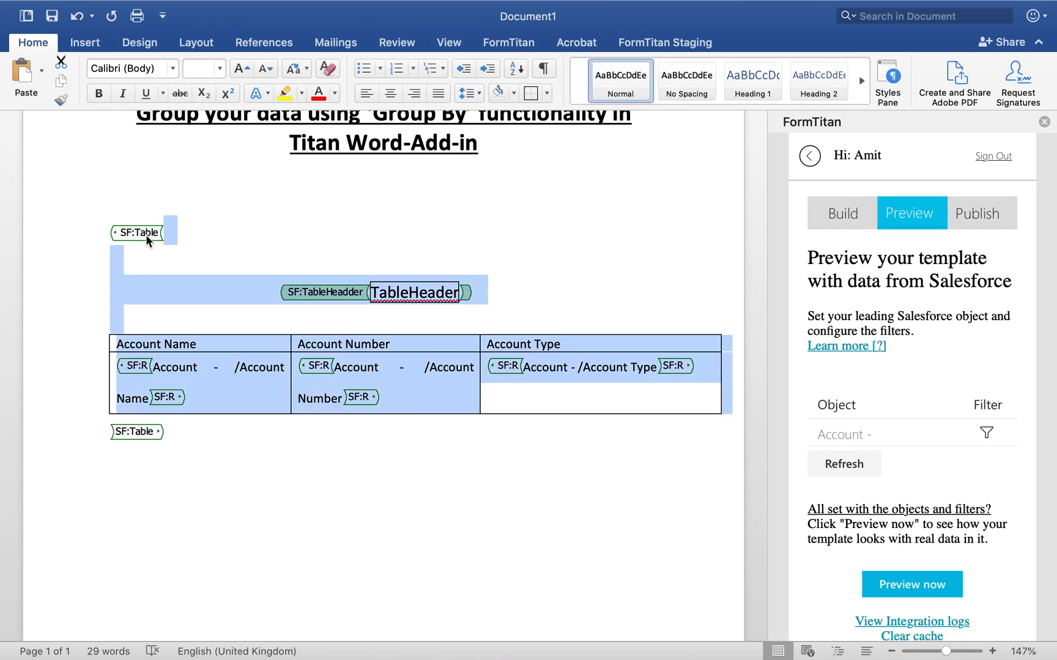
pyautogui.click(645, 42)
pyautogui.click(125, 87)
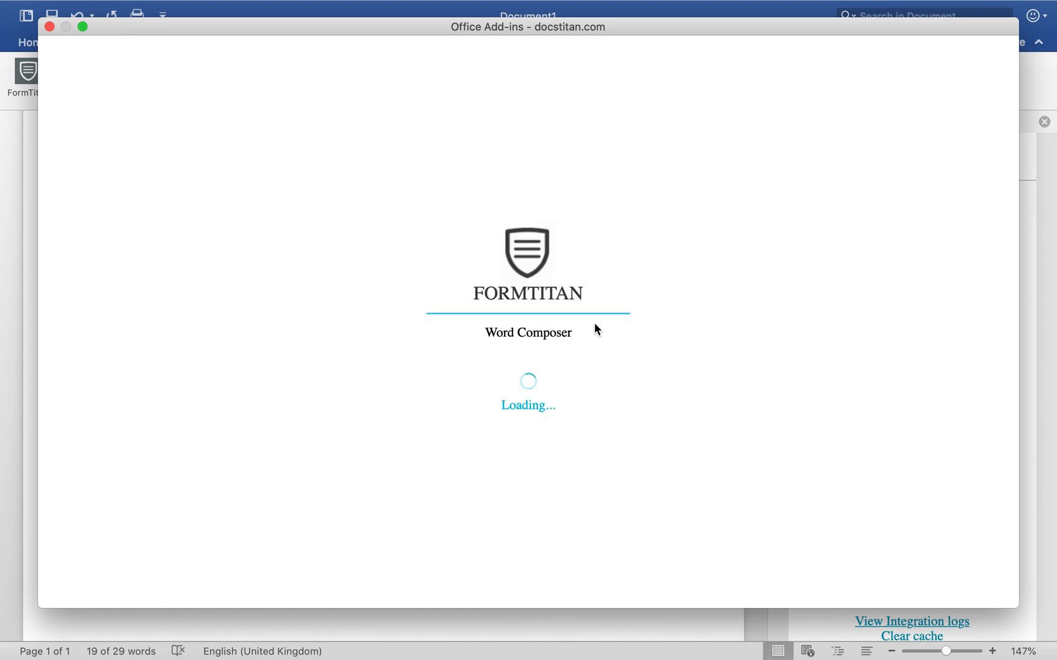
pyautogui.scroll(-5, 546, 408)
pyautogui.scroll(-2, 545, 404)
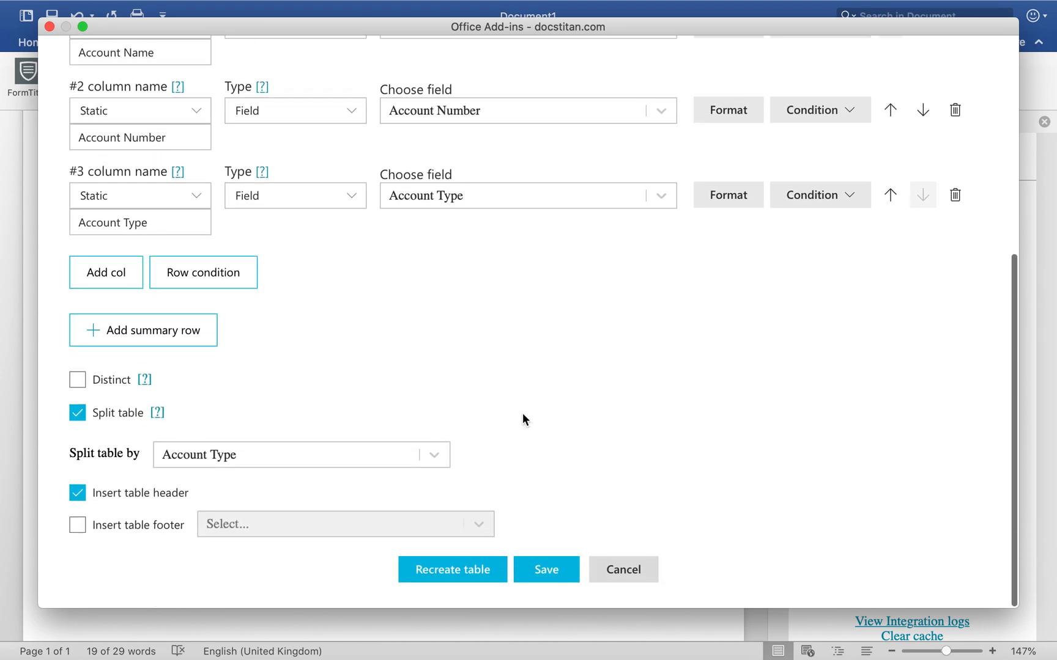
pyautogui.click(164, 330)
pyautogui.scroll(-3, 222, 443)
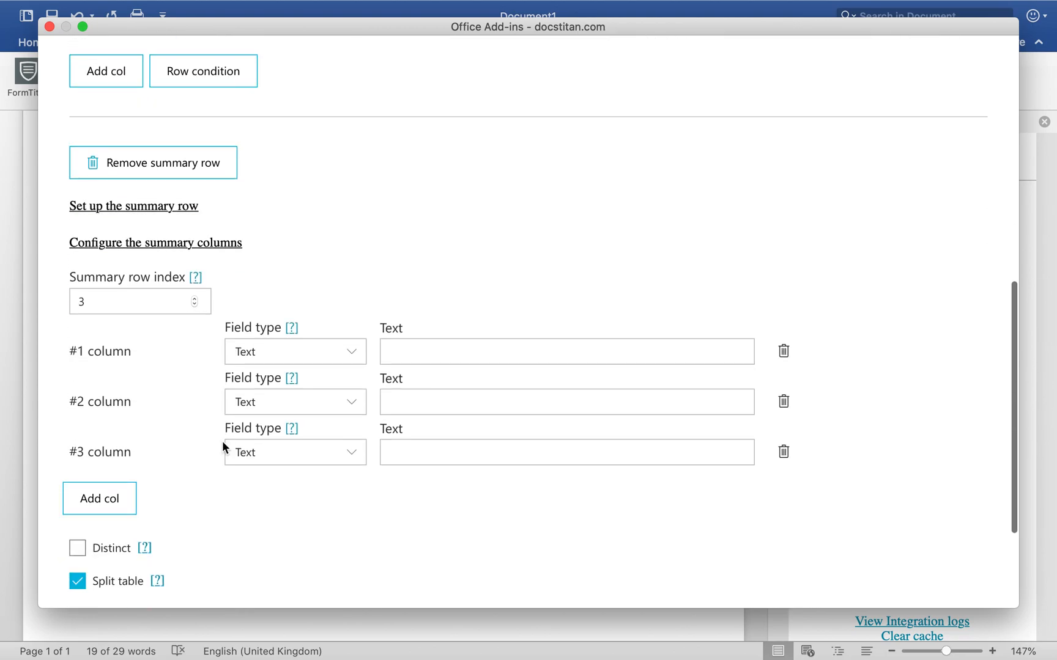
# Set the summary row's third column to a Formula using the COUNT function, and save the table
pyautogui.click(274, 453)
pyautogui.click(274, 505)
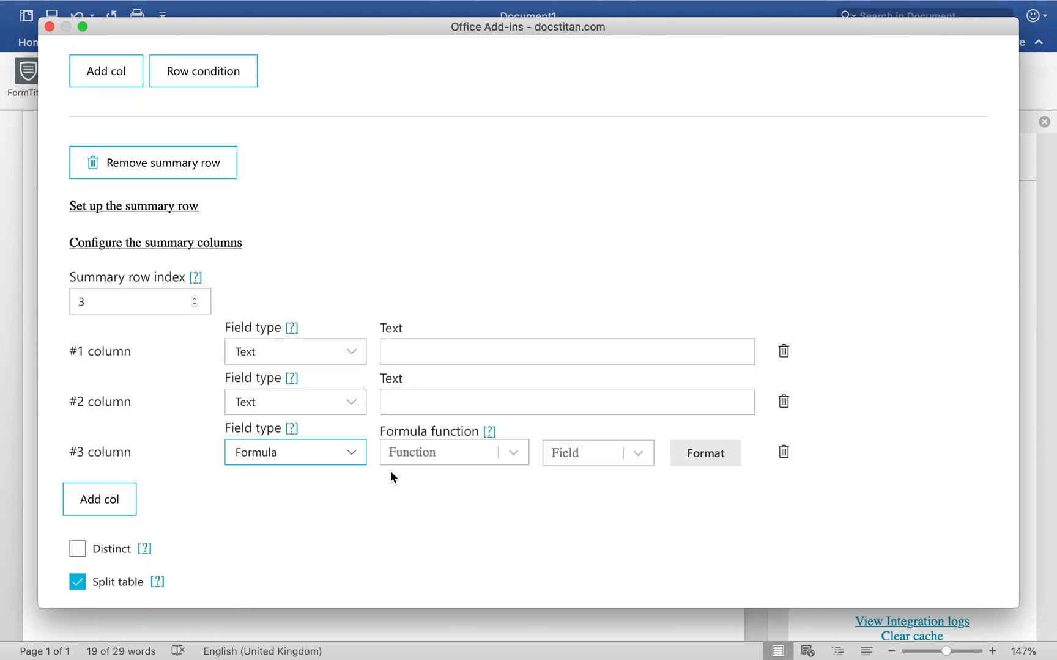
pyautogui.click(448, 454)
pyautogui.scroll(-1, 431, 499)
pyautogui.scroll(-1, 430, 495)
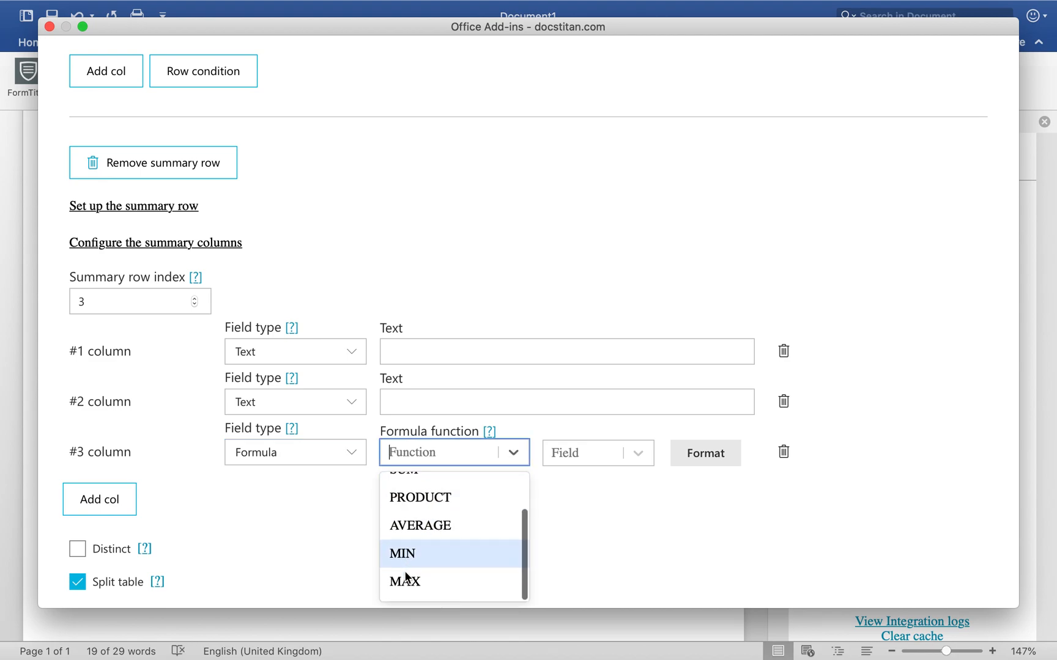
pyautogui.scroll(2, 422, 562)
pyautogui.click(431, 495)
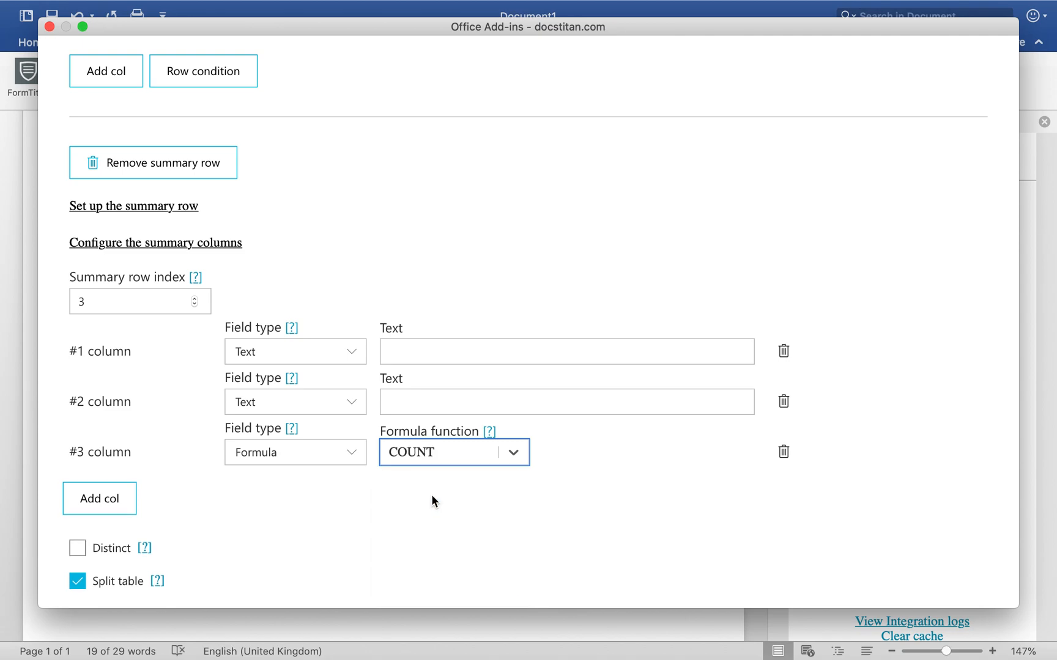
pyautogui.scroll(-3, 586, 491)
pyautogui.click(542, 570)
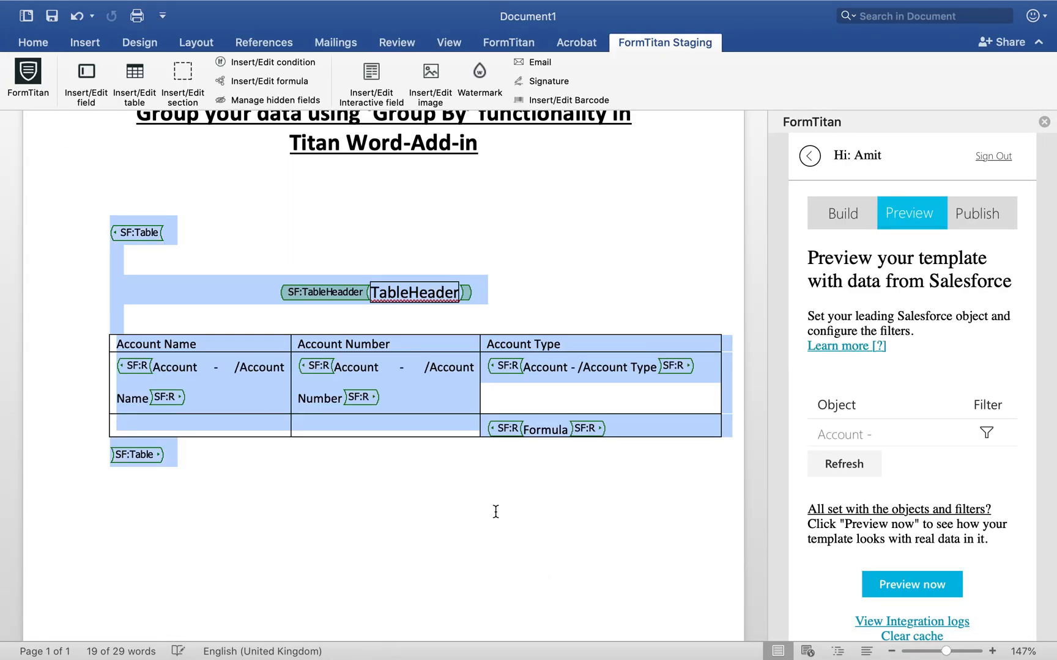
# Enter the label Count in the summary row's cell under Account Number
pyautogui.click(497, 511)
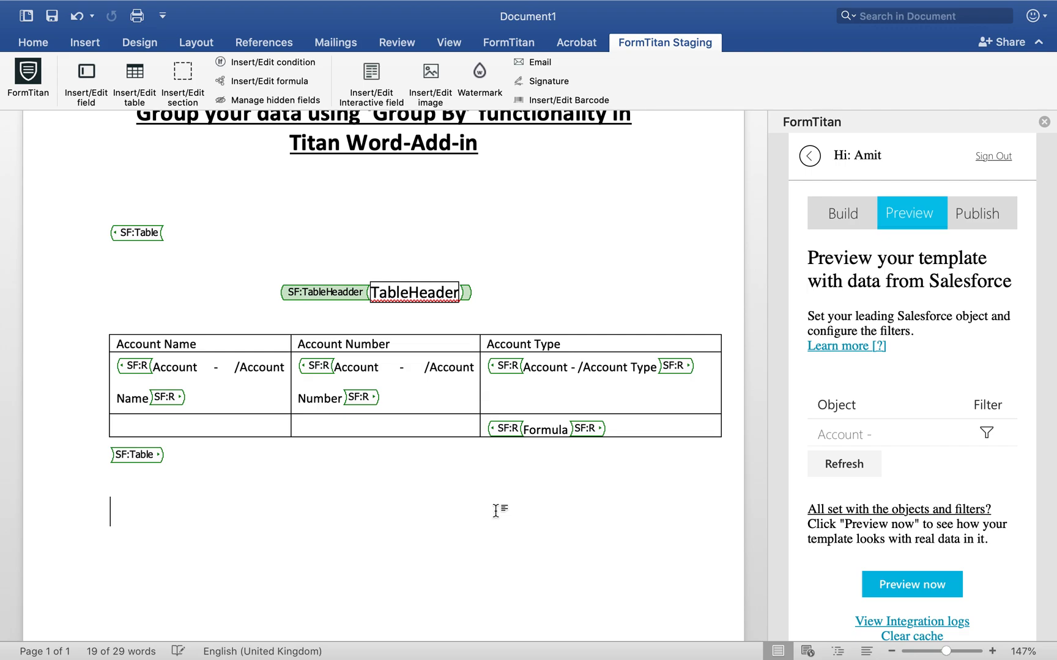
pyautogui.click(391, 425)
pyautogui.write('Count')
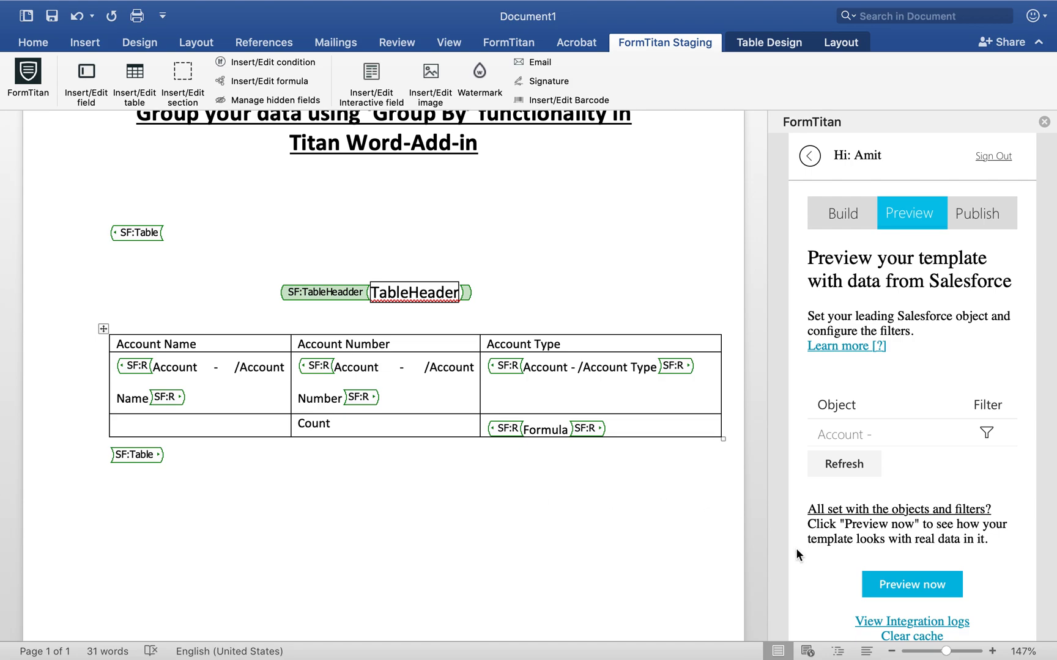
# Preview the template with Salesforce data and examine the Count summary row under the account type tables
pyautogui.click(893, 577)
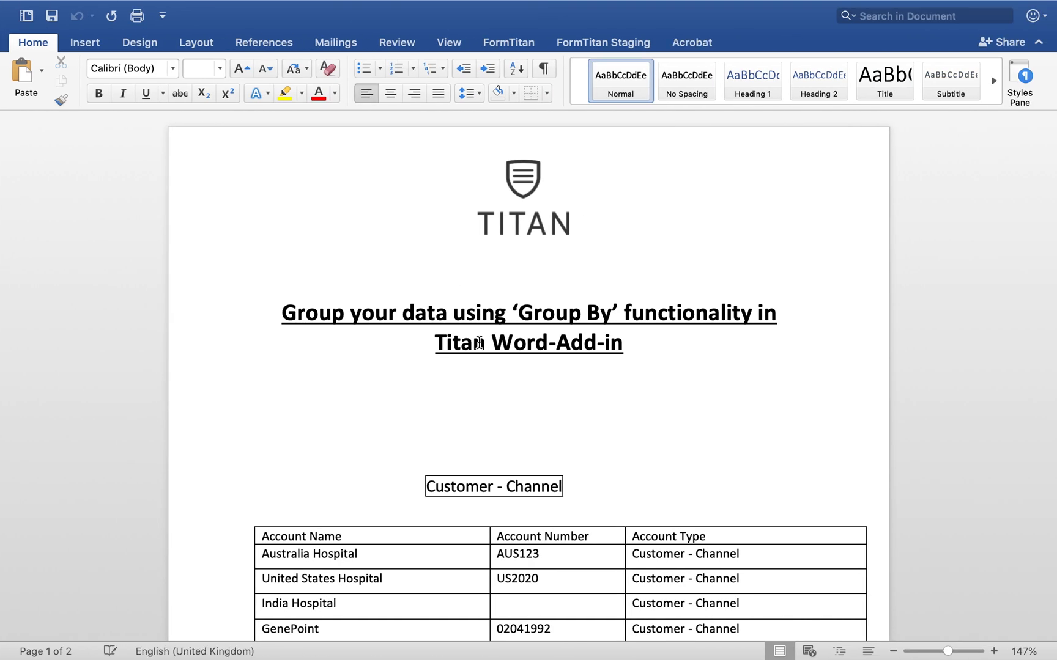
pyautogui.scroll(-5, 478, 367)
pyautogui.scroll(-3, 492, 422)
pyautogui.scroll(4, 507, 462)
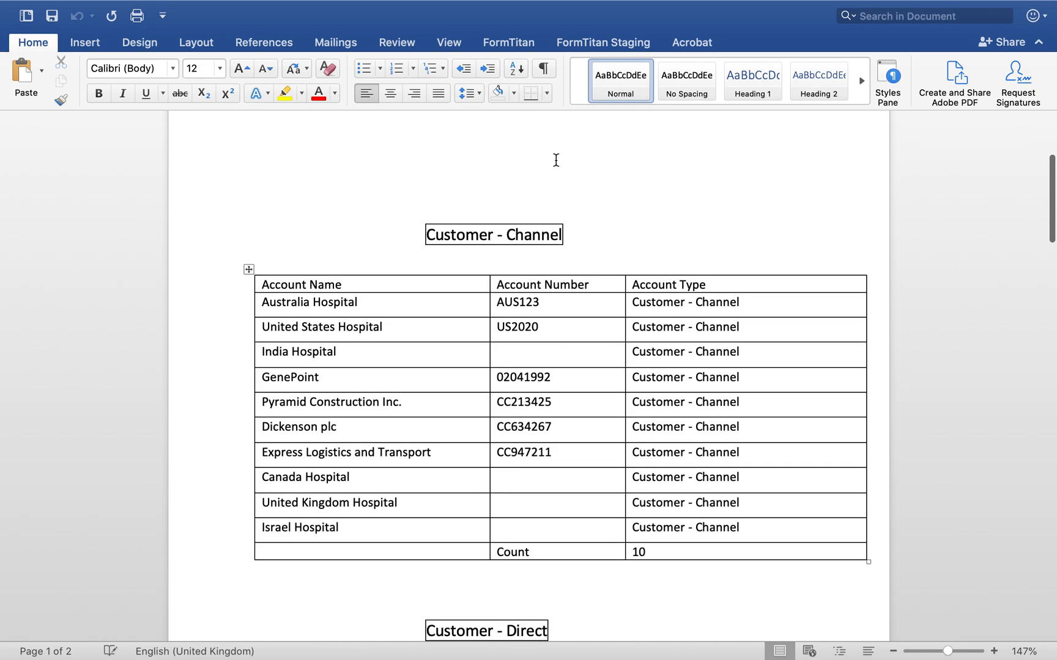
# Check the Count row of each account type table, from Customer - Channel through to Technology Partner
pyautogui.click(638, 554)
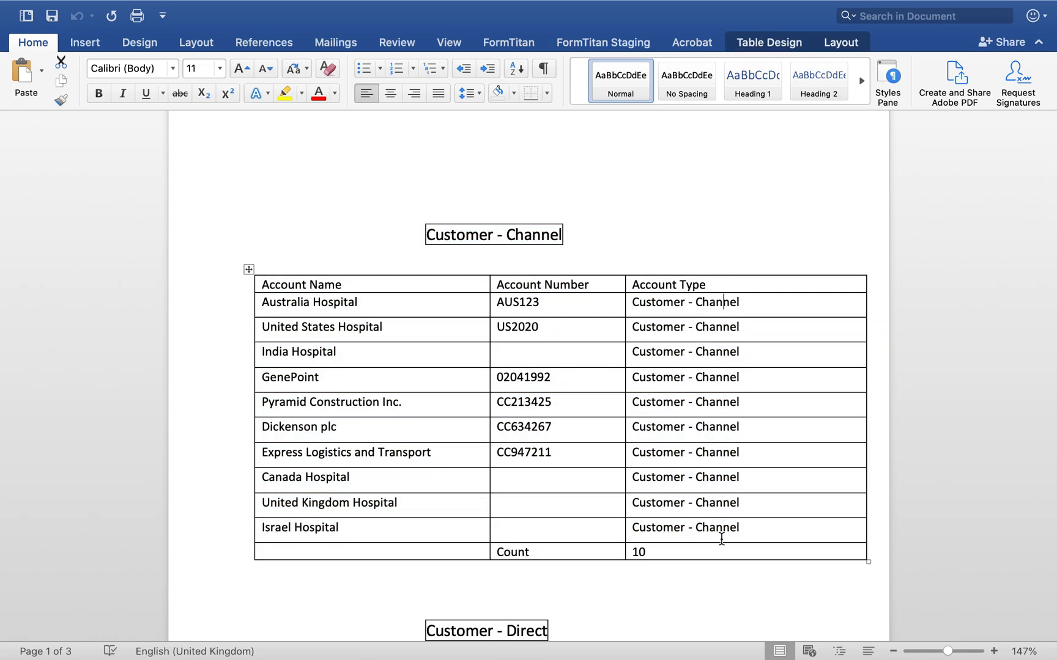
pyautogui.click(642, 551)
pyautogui.scroll(-5, 691, 583)
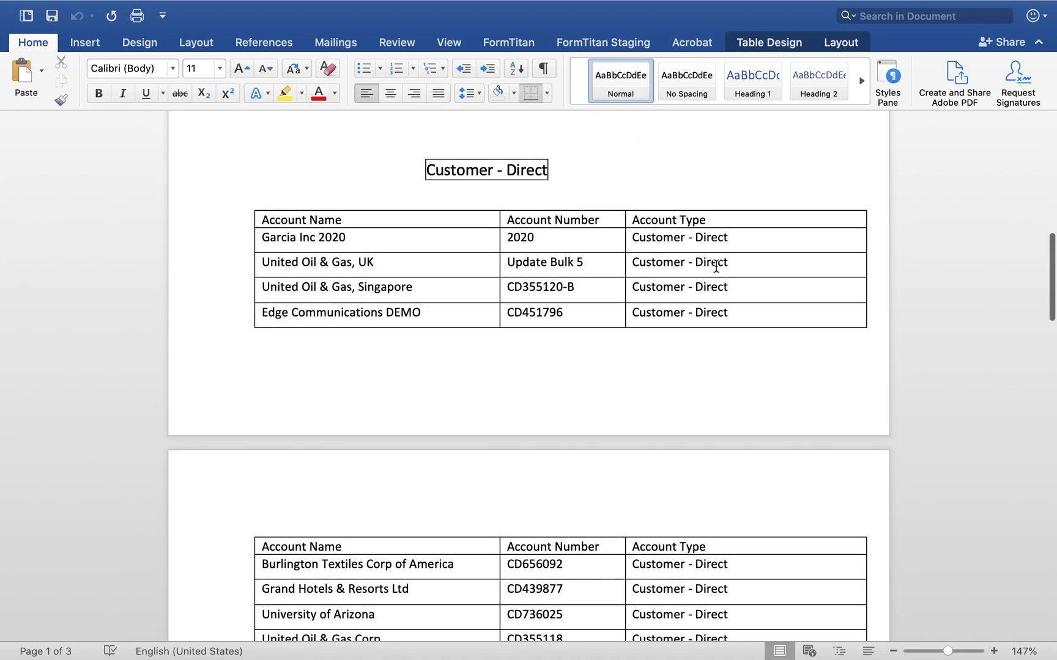
pyautogui.scroll(-1, 713, 288)
pyautogui.scroll(-5, 691, 530)
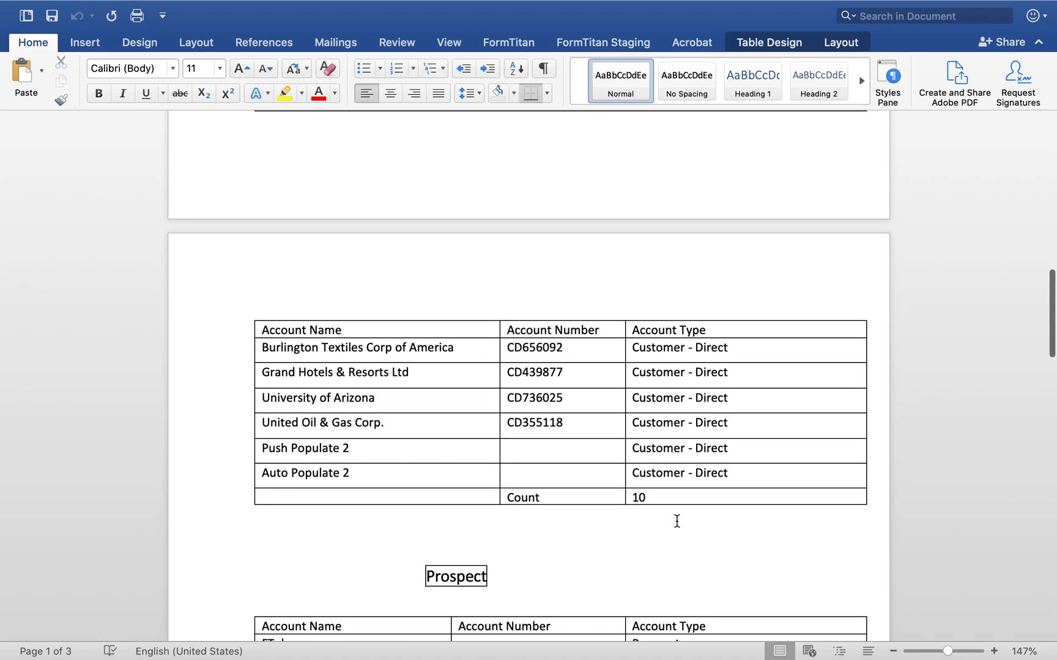
pyautogui.scroll(-5, 687, 575)
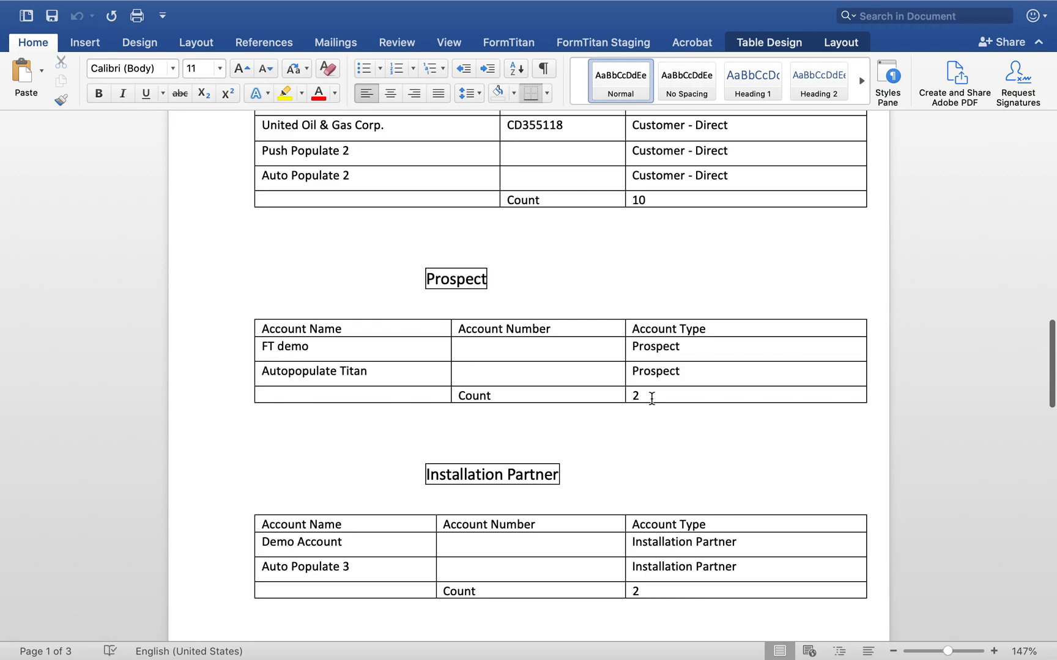
pyautogui.scroll(-2, 652, 398)
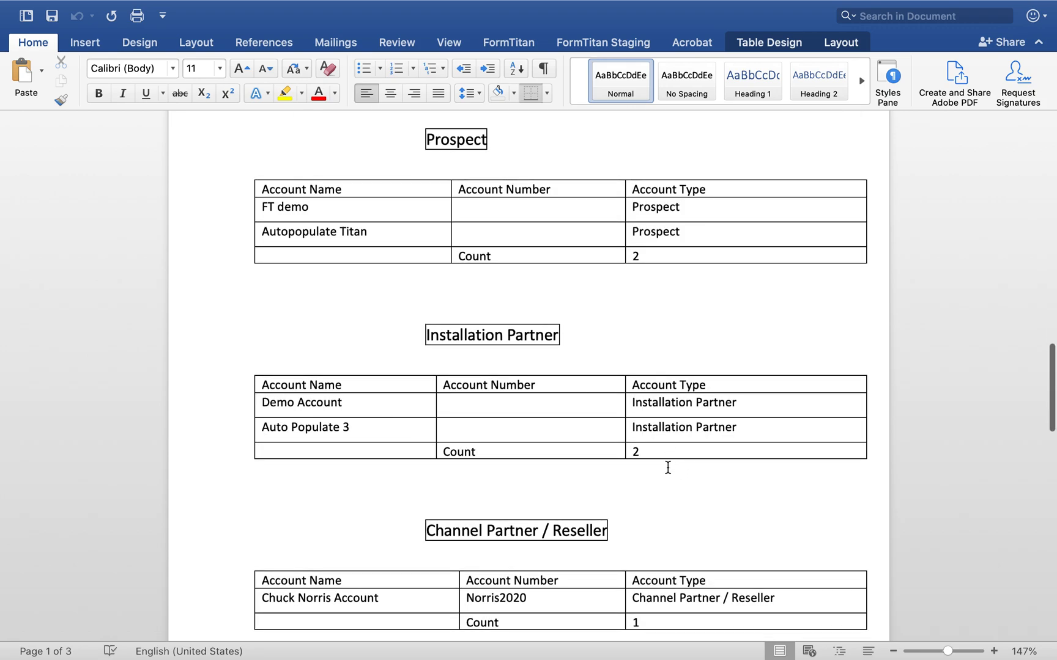
pyautogui.scroll(-2, 668, 468)
pyautogui.scroll(-6, 661, 591)
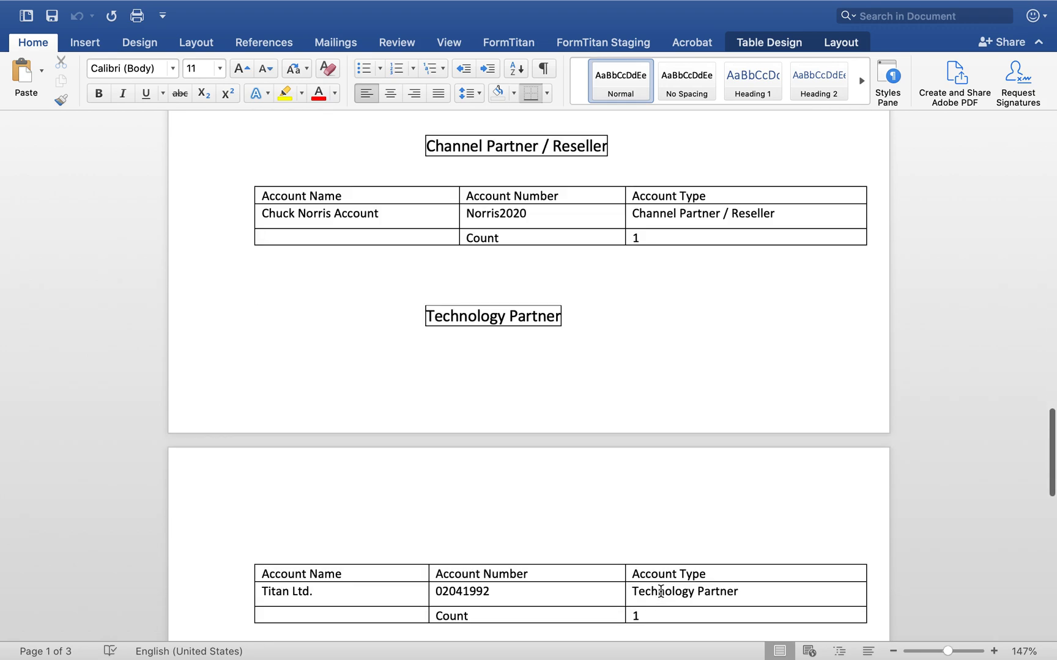
# Return to the document title and review the generated document's group headings and their account tables once more
pyautogui.scroll(15, 675, 497)
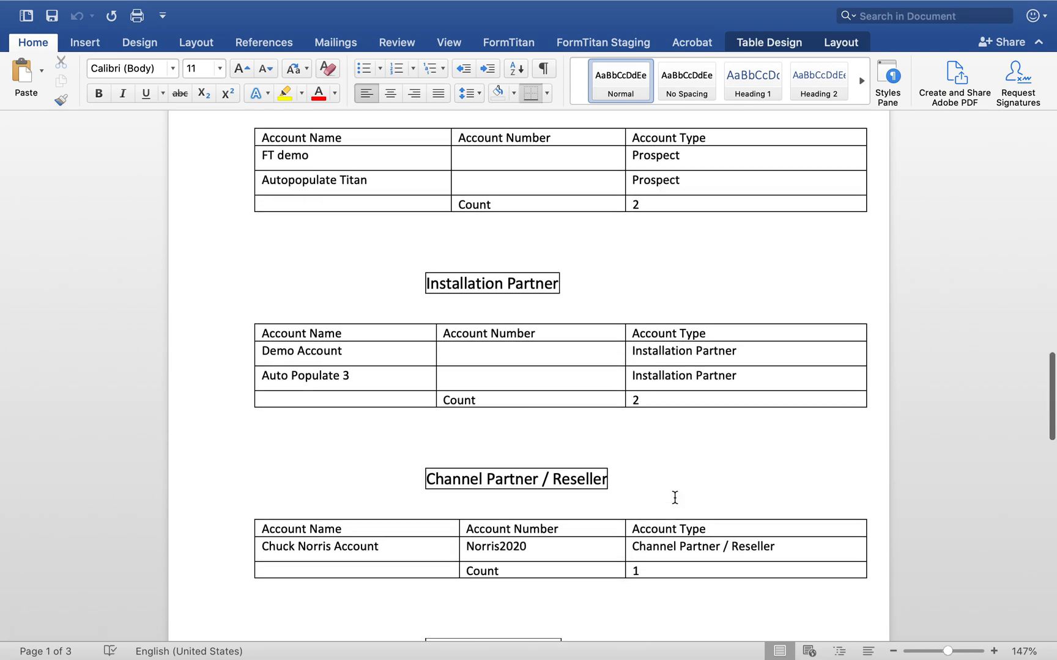
pyautogui.scroll(10, 675, 497)
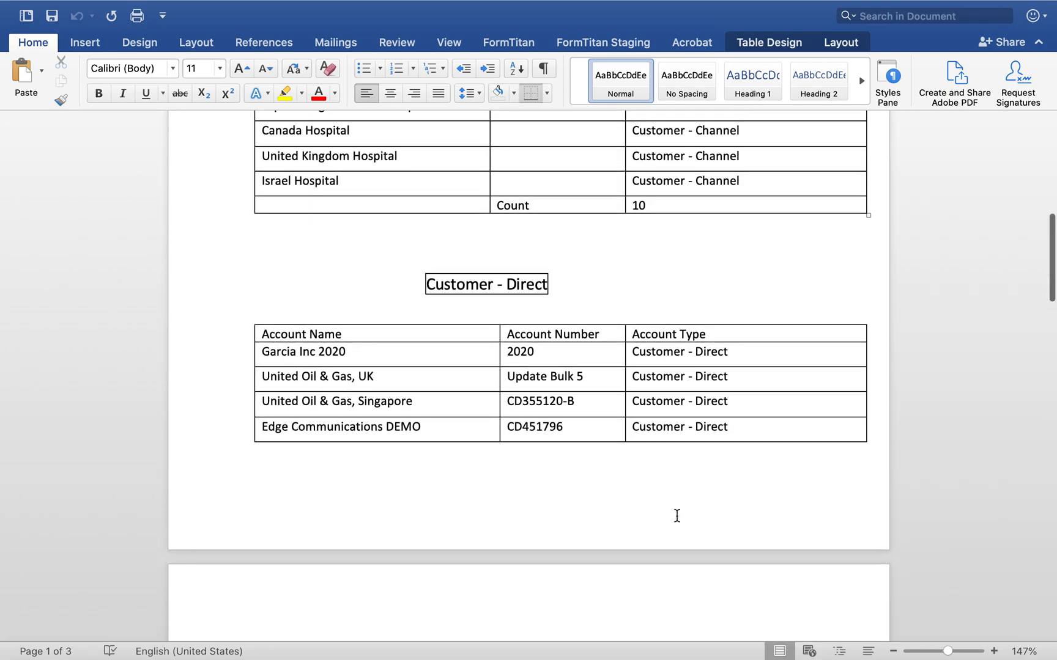
pyautogui.scroll(2, 677, 516)
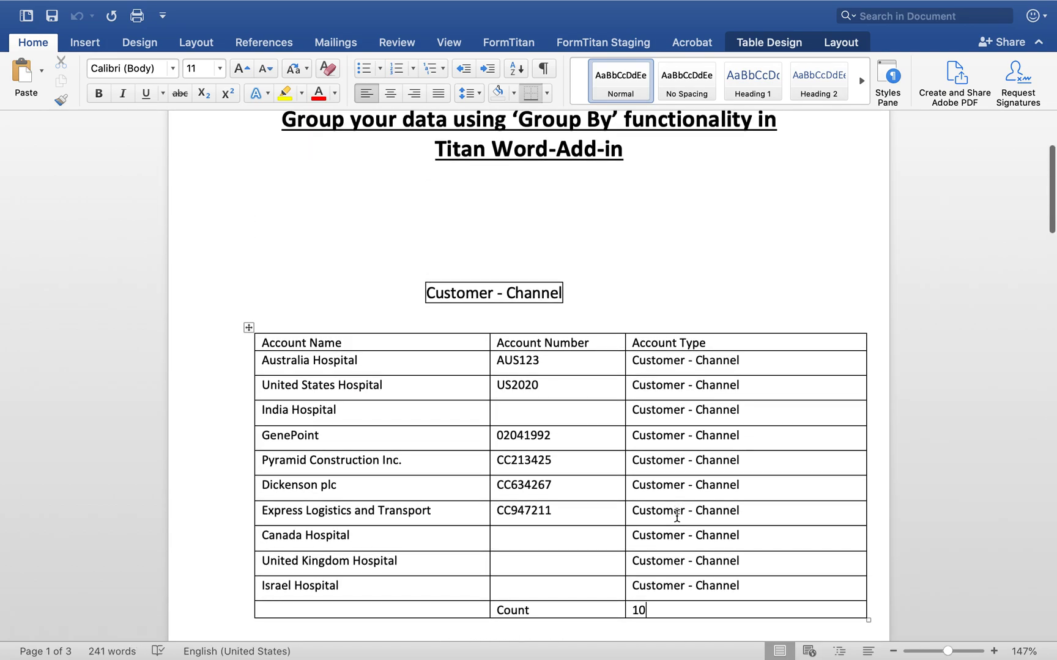
pyautogui.scroll(2, 677, 516)
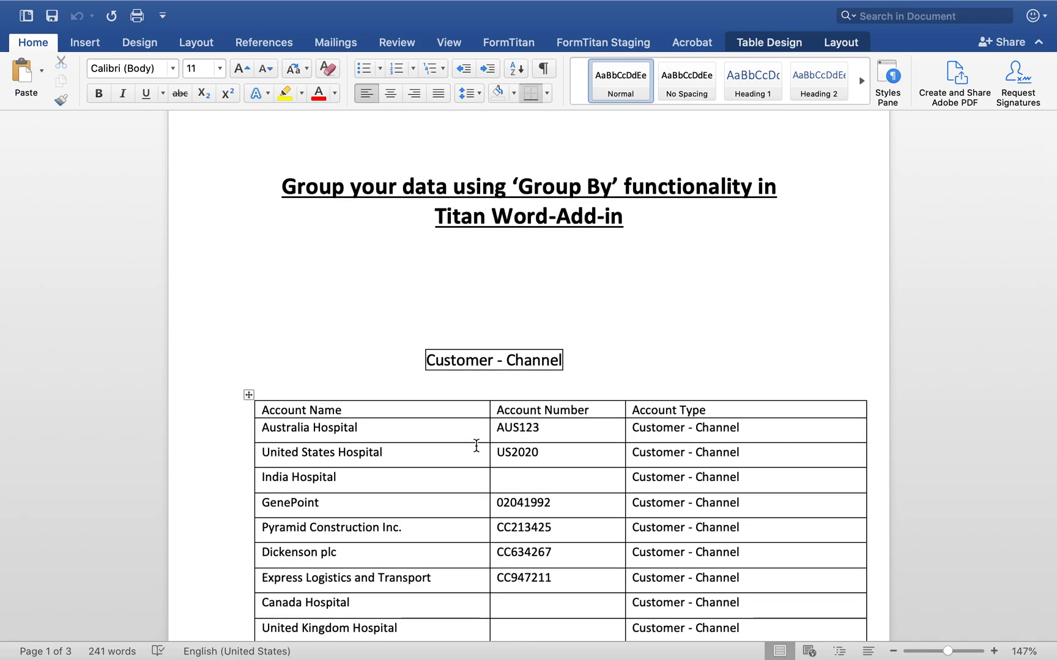
pyautogui.scroll(2, 476, 446)
pyautogui.scroll(-12, 476, 446)
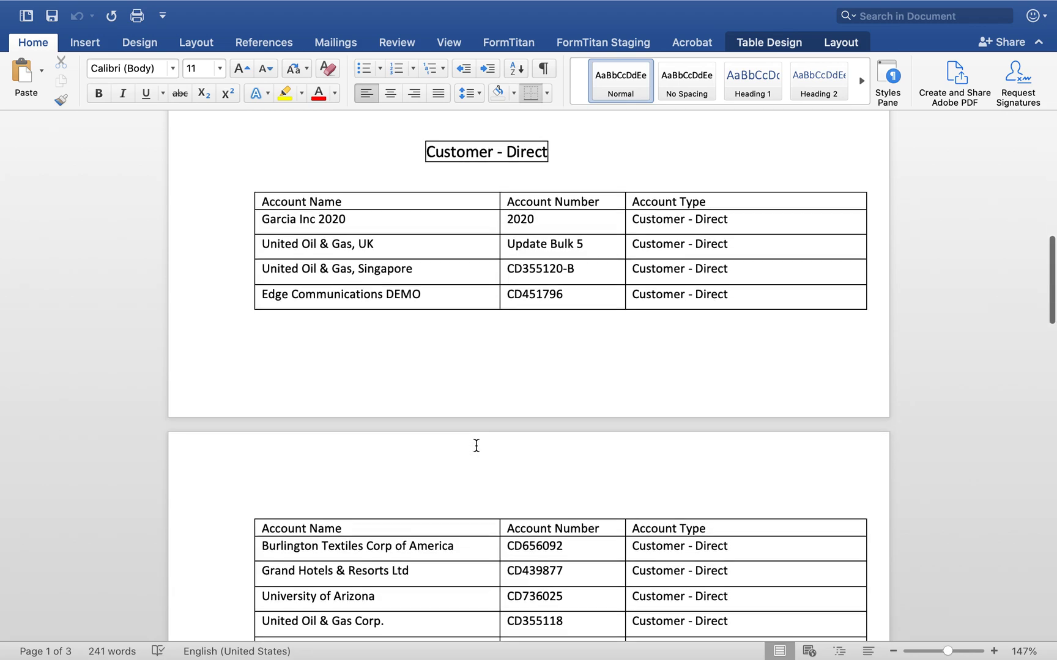
pyautogui.scroll(-10, 477, 446)
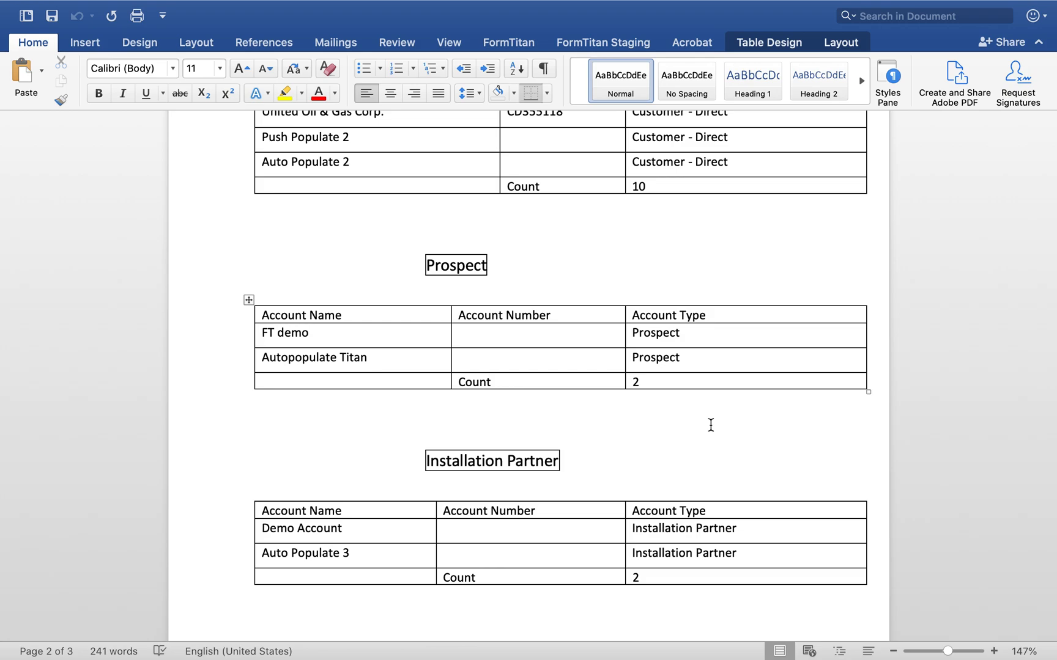
pyautogui.scroll(-5, 489, 447)
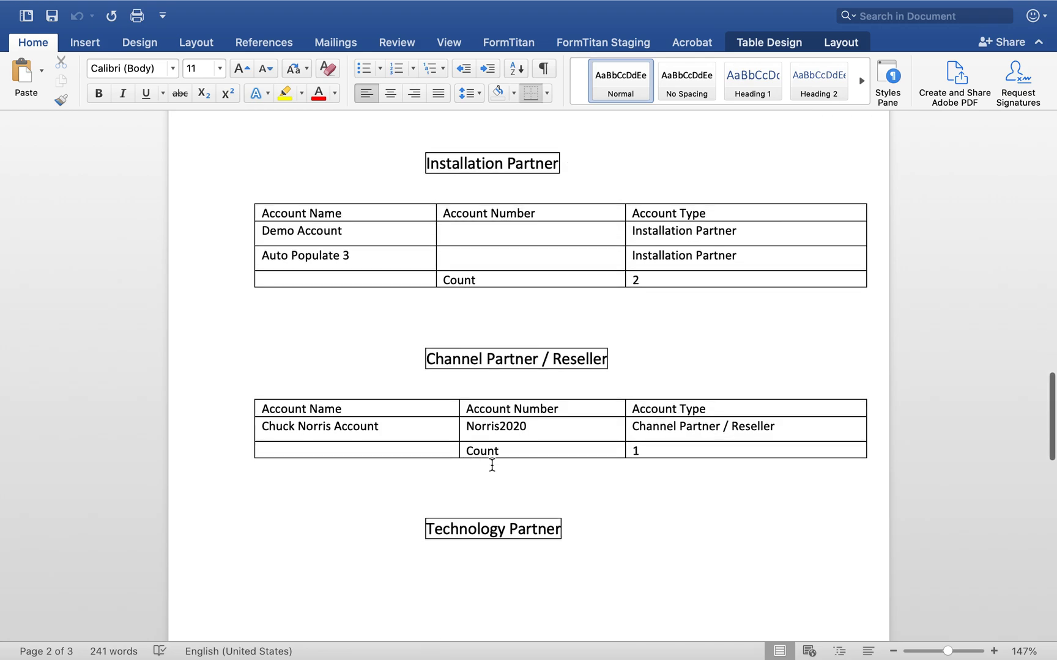